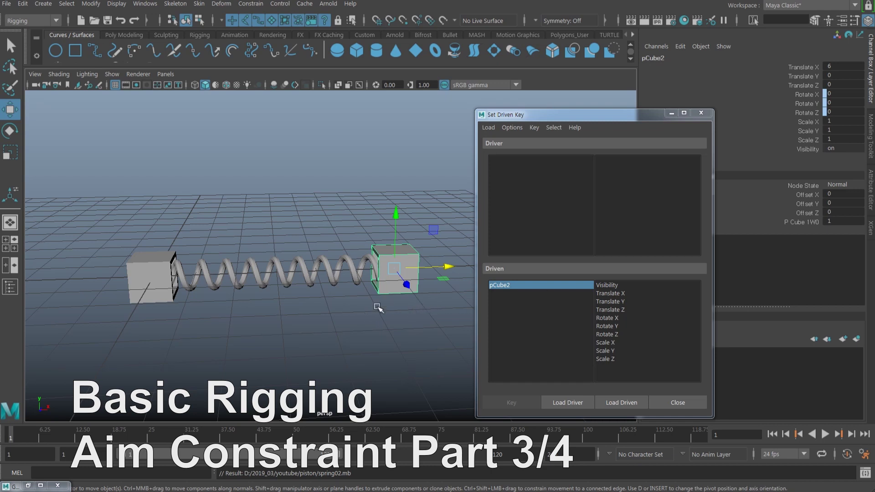
Step: Try moving the cube at the spring's free end, and undo the movement
{"action": "left_click_drag", "start_coordinate": [344, 336], "coordinate": [381, 299], "text": "alt"}
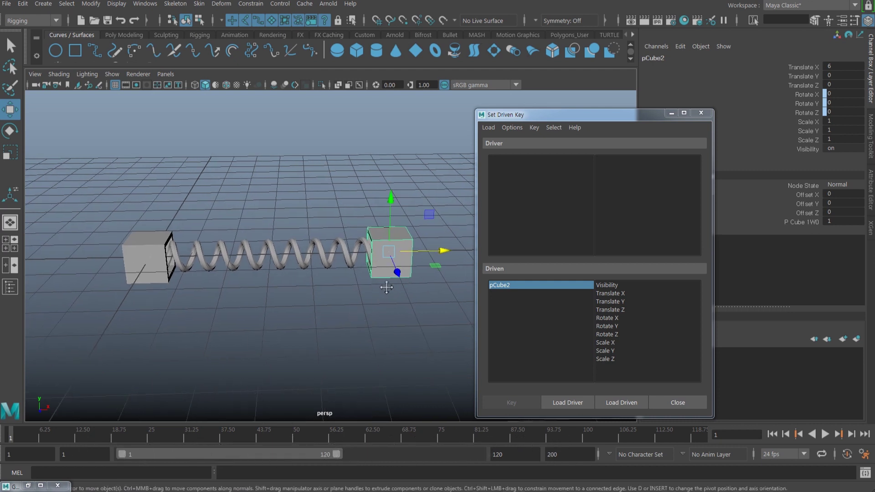
{"action": "left_click_drag", "start_coordinate": [387, 287], "coordinate": [385, 297], "text": "alt"}
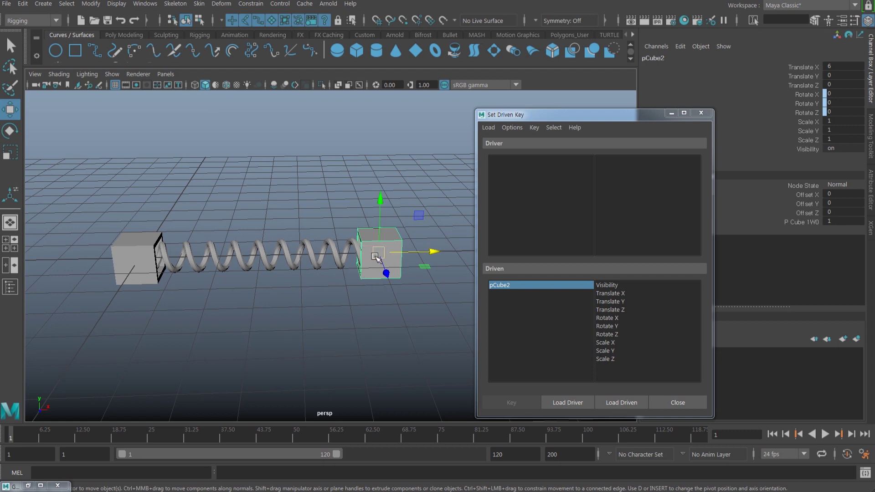
{"action": "left_click_drag", "start_coordinate": [379, 254], "coordinate": [437, 253]}
{"action": "key", "text": "ctrl+z"}
{"action": "key", "text": "ctrl+z"}
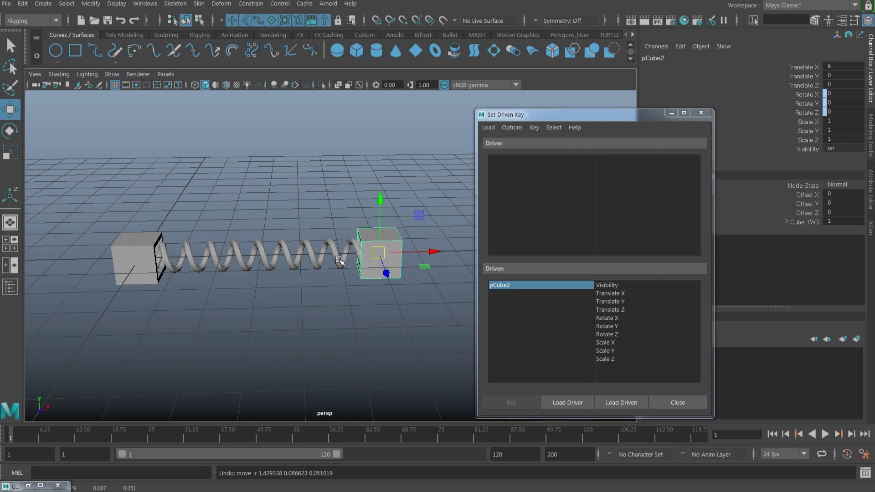
Step: Select the helix spring between the two cubes
{"action": "left_click", "coordinate": [323, 258]}
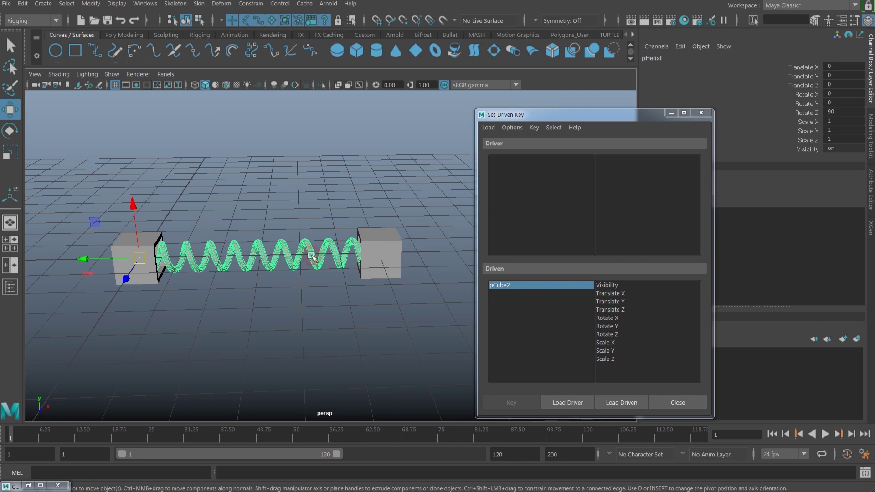
{"action": "left_click_drag", "start_coordinate": [565, 116], "coordinate": [557, 153]}
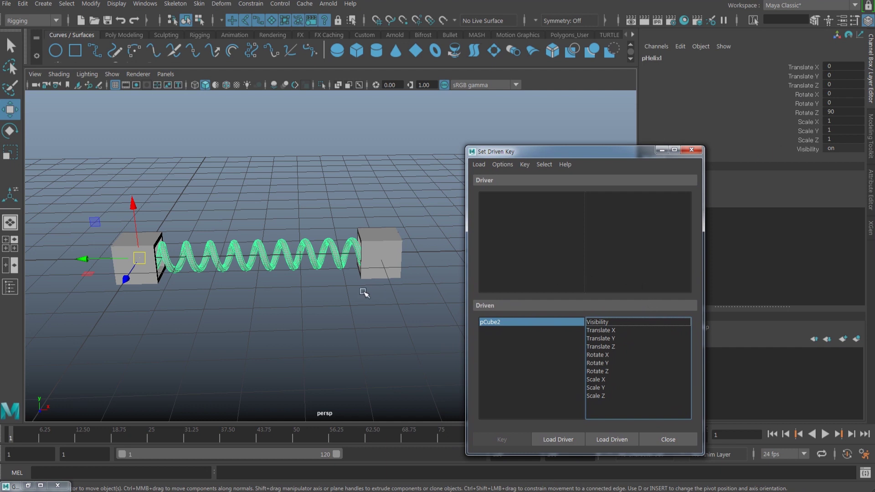
Step: Try scaling the spring along its length to 0.33 in Y, inspect the deformed coils, and undo the scaling
{"action": "key", "text": "e"}
{"action": "key", "text": "r"}
{"action": "left_click_drag", "start_coordinate": [90, 266], "coordinate": [123, 277]}
{"action": "middle_click_drag", "start_coordinate": [220, 298], "coordinate": [257, 298], "text": "alt"}
{"action": "right_click_drag", "start_coordinate": [257, 299], "coordinate": [383, 342], "text": "alt"}
{"action": "middle_click_drag", "start_coordinate": [203, 324], "coordinate": [396, 327], "text": "alt"}
{"action": "left_click_drag", "start_coordinate": [267, 318], "coordinate": [276, 312], "text": "alt"}
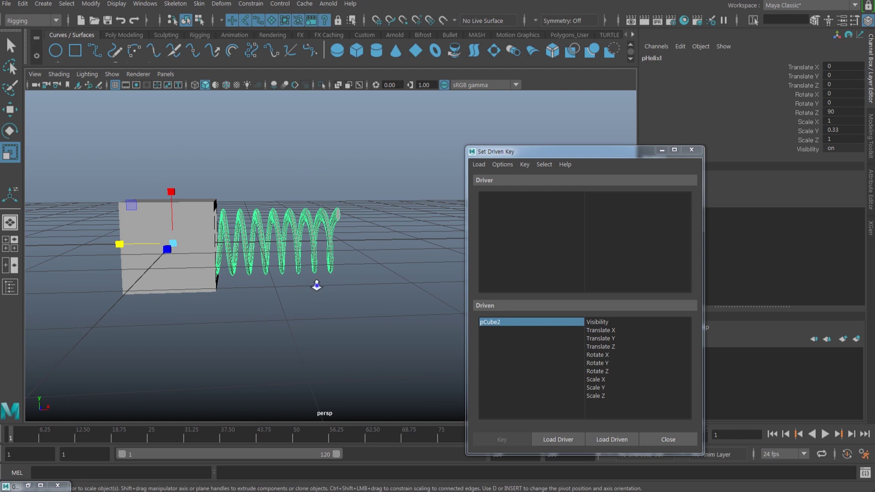
{"action": "scroll", "coordinate": [340, 275], "scroll_direction": "up", "scroll_amount": 5}
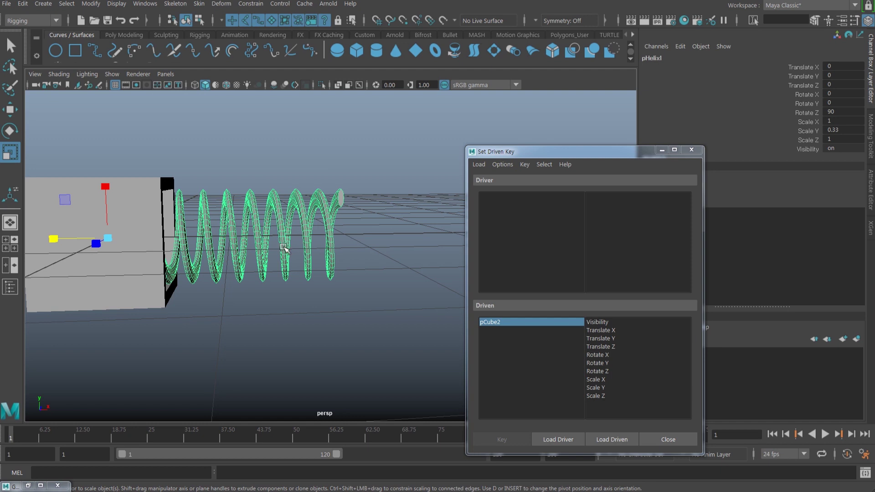
{"action": "mouse_move", "coordinate": [309, 269]}
{"action": "left_mouse_down", "text": "alt"}
{"action": "mouse_move", "coordinate": [293, 269]}
{"action": "mouse_move", "coordinate": [310, 271]}
{"action": "left_mouse_up", "text": "alt"}
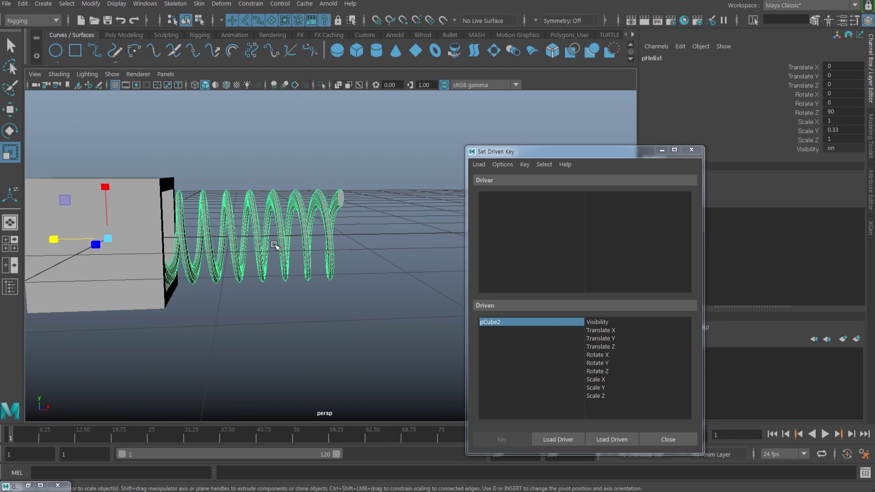
{"action": "key", "text": "ctrl+z"}
{"action": "scroll", "coordinate": [308, 259], "scroll_direction": "down", "scroll_amount": 4}
{"action": "middle_click_drag", "start_coordinate": [306, 299], "coordinate": [249, 300], "text": "alt"}
{"action": "scroll", "coordinate": [269, 293], "scroll_direction": "down", "scroll_amount": 4}
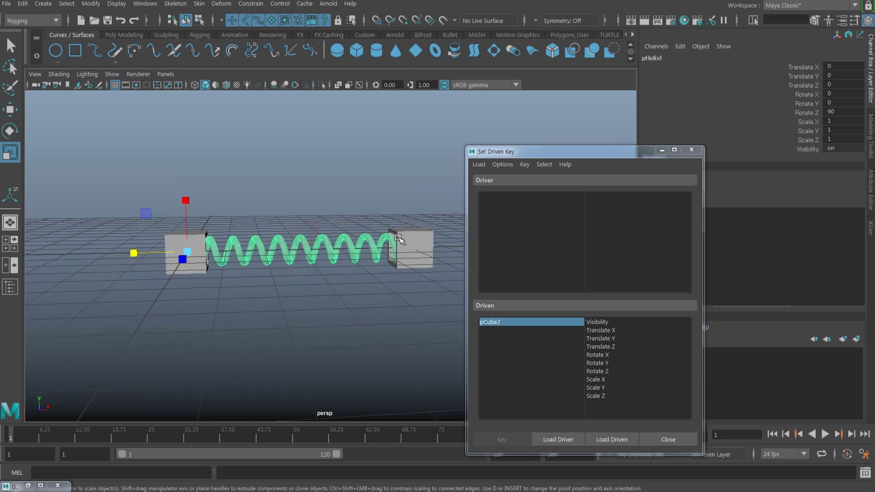
Step: Show the spring's polyHelix1 construction attributes and select its Height attribute
{"action": "left_click_drag", "start_coordinate": [600, 155], "coordinate": [484, 123]}
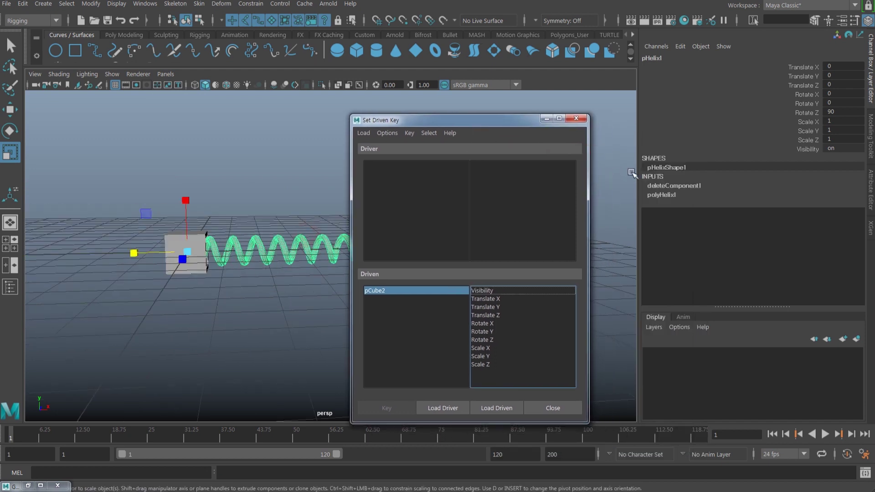
{"action": "left_click", "coordinate": [665, 195]}
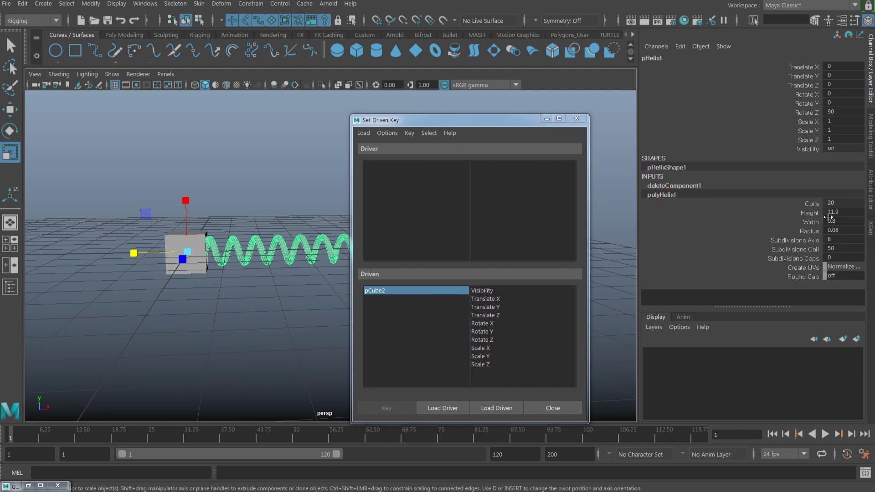
{"action": "left_click", "coordinate": [813, 213]}
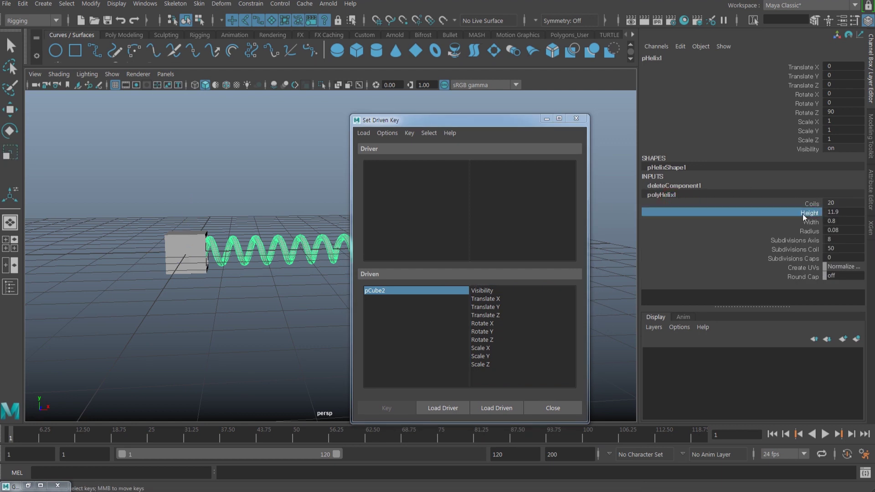
{"action": "left_click_drag", "start_coordinate": [517, 125], "coordinate": [642, 118]}
{"action": "left_click", "coordinate": [806, 211]}
Step: Try shortening the spring by changing its Height to 5, and restore the original height
{"action": "right_click_drag", "start_coordinate": [295, 251], "coordinate": [409, 308], "text": "alt"}
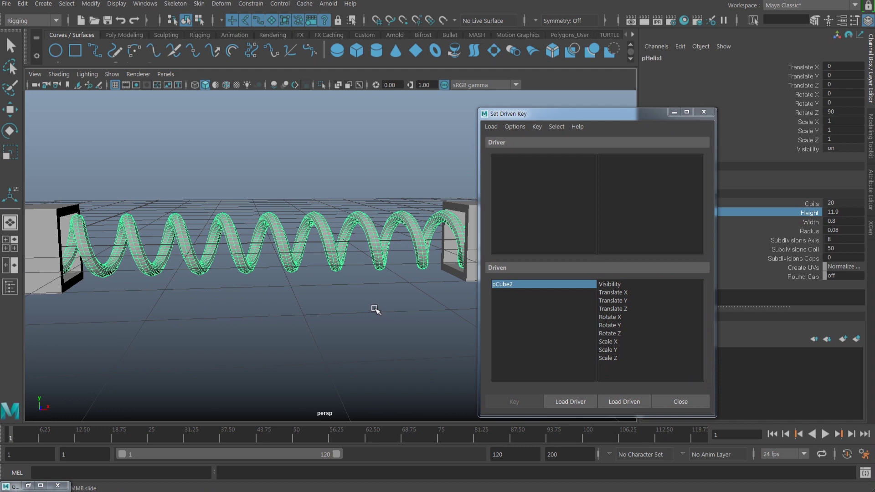
{"action": "middle_click_drag", "start_coordinate": [375, 310], "coordinate": [343, 309]}
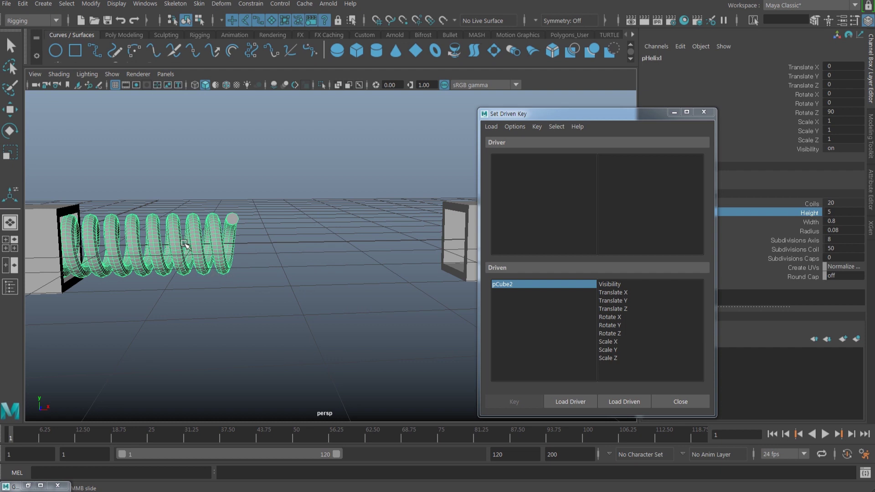
{"action": "middle_click_drag", "start_coordinate": [203, 284], "coordinate": [355, 316]}
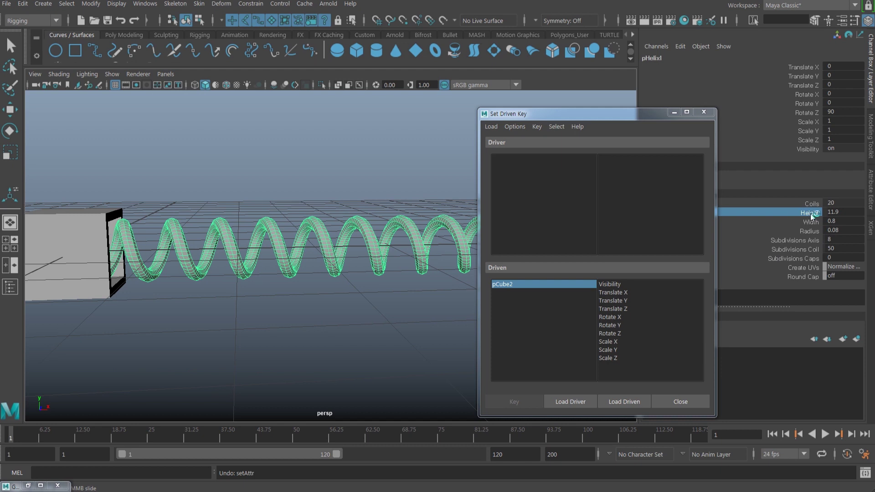
Step: Load the spring's polyHelix1 node as driven for Set Driven Key and choose its Height attribute
{"action": "left_click_drag", "start_coordinate": [564, 112], "coordinate": [432, 62]}
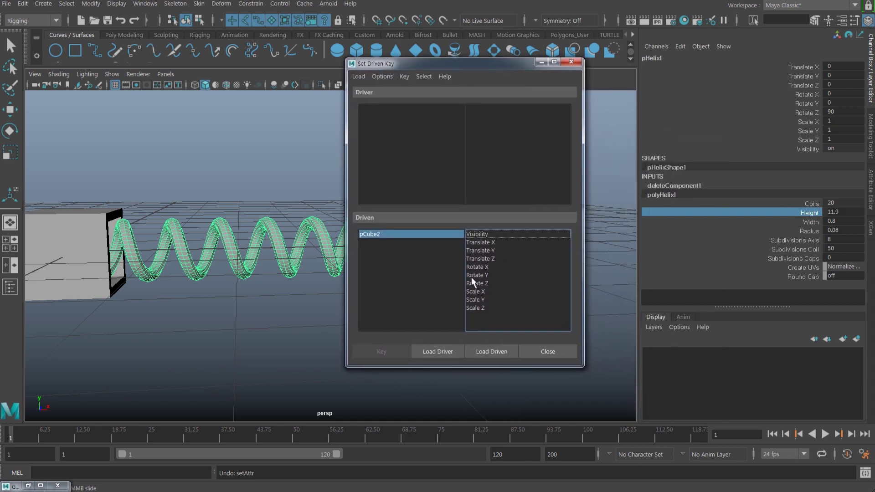
{"action": "double_click", "coordinate": [668, 195]}
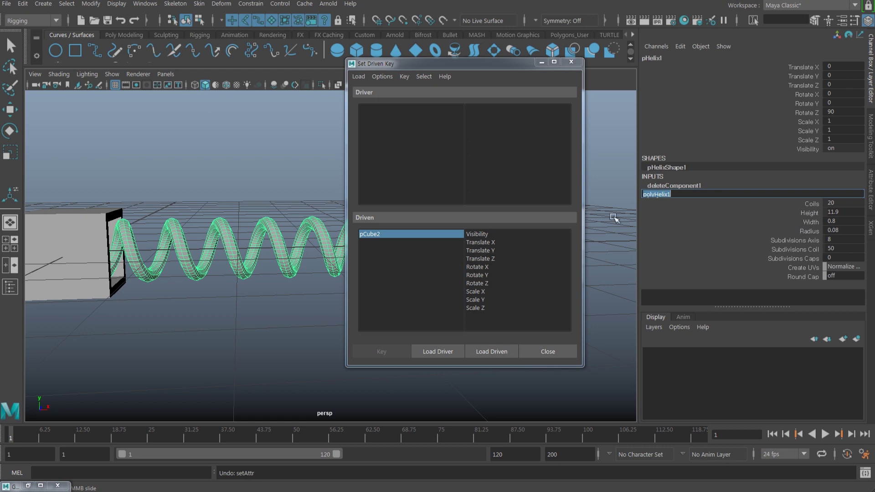
{"action": "left_click", "coordinate": [498, 350]}
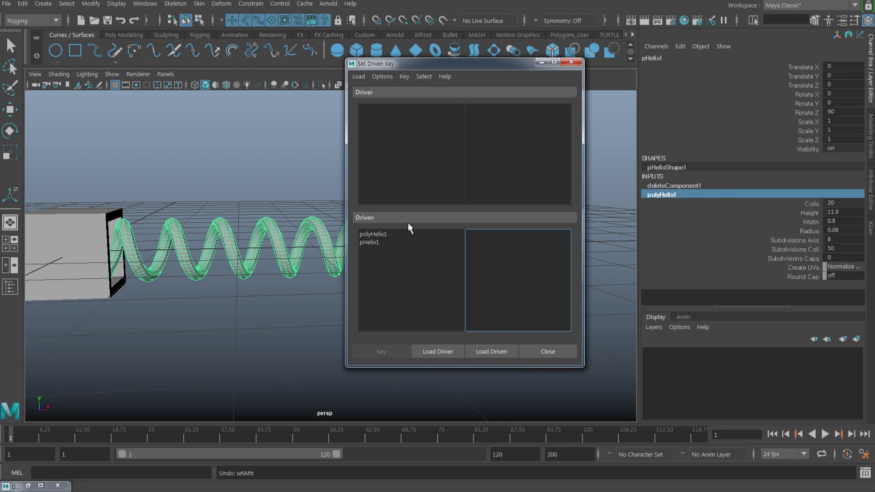
{"action": "left_click", "coordinate": [390, 235]}
{"action": "left_click", "coordinate": [378, 243]}
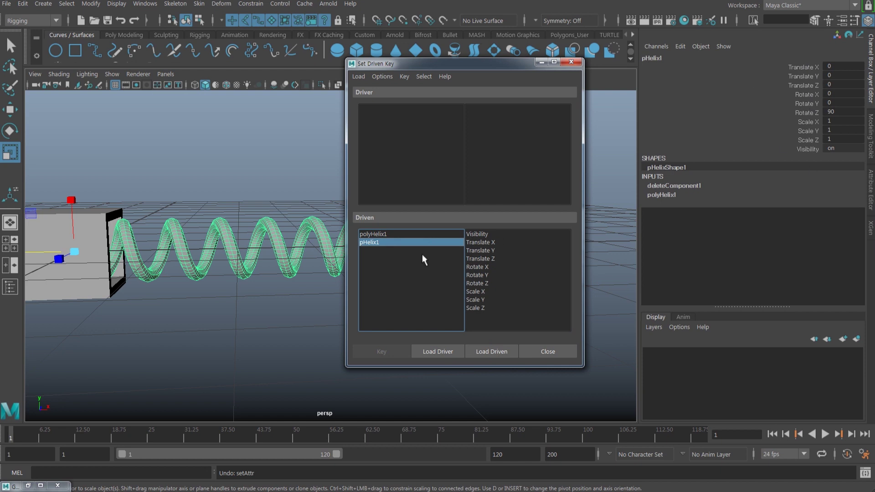
{"action": "left_click", "coordinate": [392, 235]}
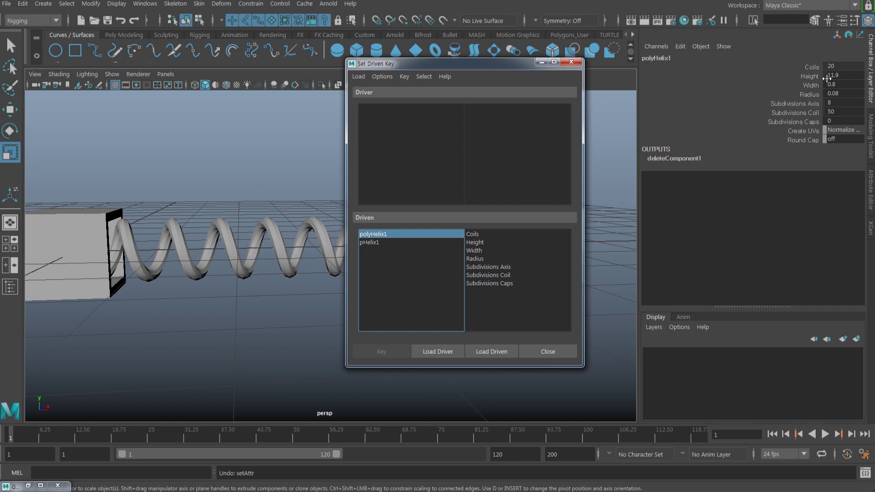
{"action": "left_click", "coordinate": [486, 243]}
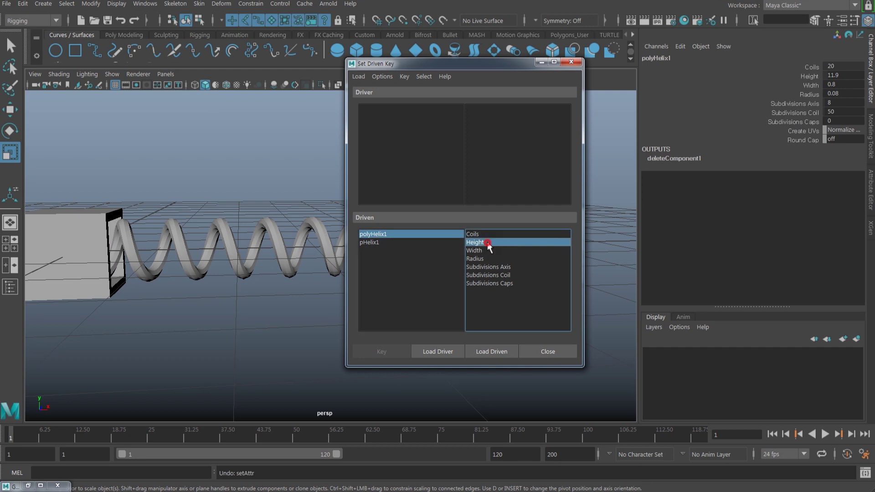
Step: Try moving the cube at the spring's free end (pCube2) along X, and undo each move
{"action": "left_click_drag", "start_coordinate": [444, 65], "coordinate": [638, 122]}
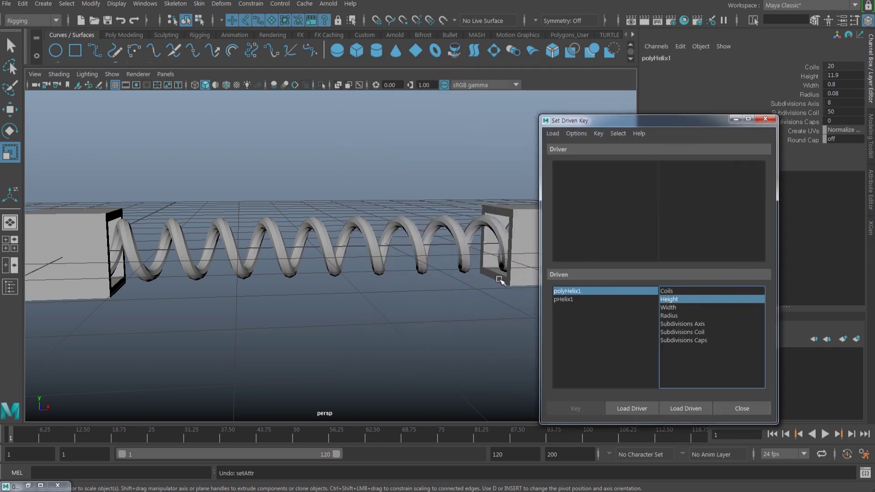
{"action": "scroll", "coordinate": [500, 280], "scroll_direction": "down", "scroll_amount": 5}
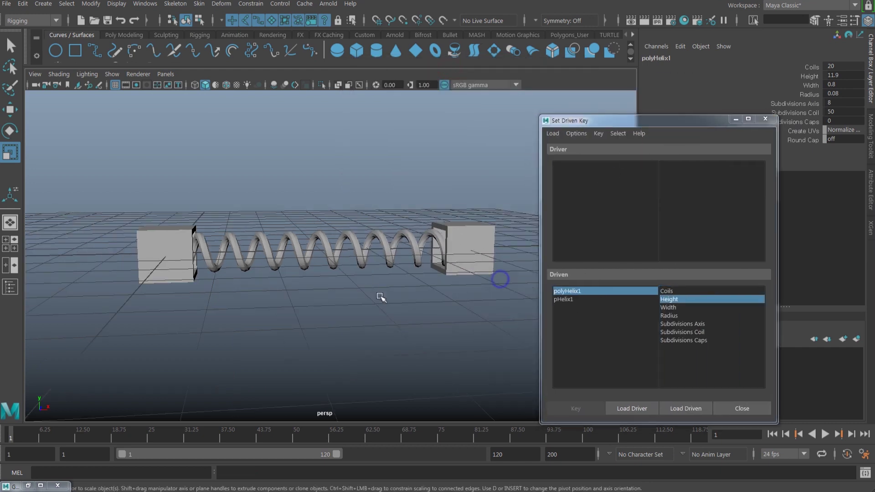
{"action": "left_click", "coordinate": [442, 270]}
{"action": "key", "text": "w"}
{"action": "middle_click_drag", "start_coordinate": [474, 279], "coordinate": [435, 279]}
{"action": "left_click_drag", "start_coordinate": [443, 282], "coordinate": [440, 294], "text": "alt"}
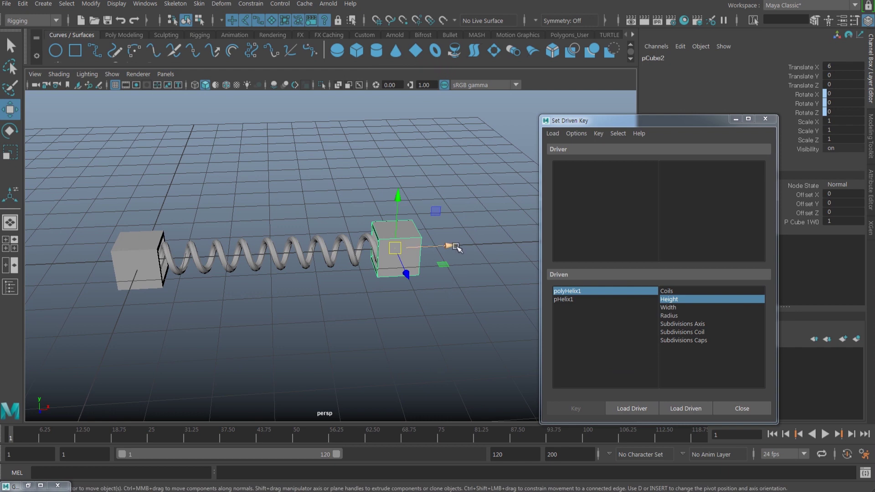
{"action": "left_click_drag", "start_coordinate": [450, 246], "coordinate": [482, 256]}
{"action": "key", "text": "ctrl+z"}
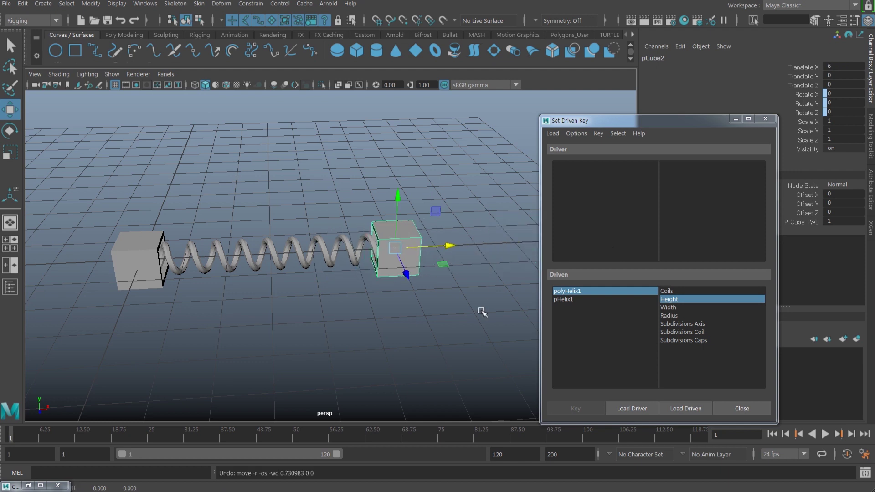
{"action": "middle_click_drag", "start_coordinate": [483, 312], "coordinate": [414, 299], "text": "alt"}
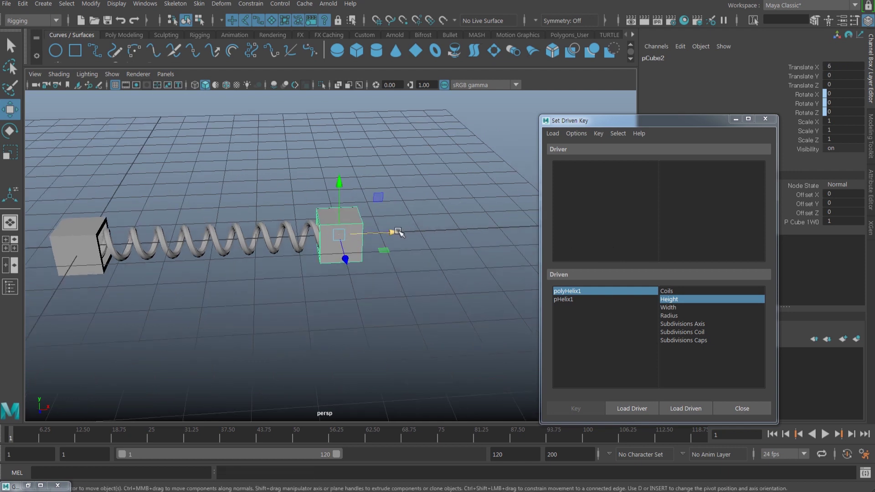
{"action": "mouse_move", "coordinate": [394, 232]}
{"action": "left_mouse_down"}
{"action": "mouse_move", "coordinate": [310, 231]}
{"action": "mouse_move", "coordinate": [455, 232]}
{"action": "mouse_move", "coordinate": [271, 240]}
{"action": "mouse_move", "coordinate": [387, 241]}
{"action": "left_mouse_up"}
{"action": "key", "text": "ctrl+z"}
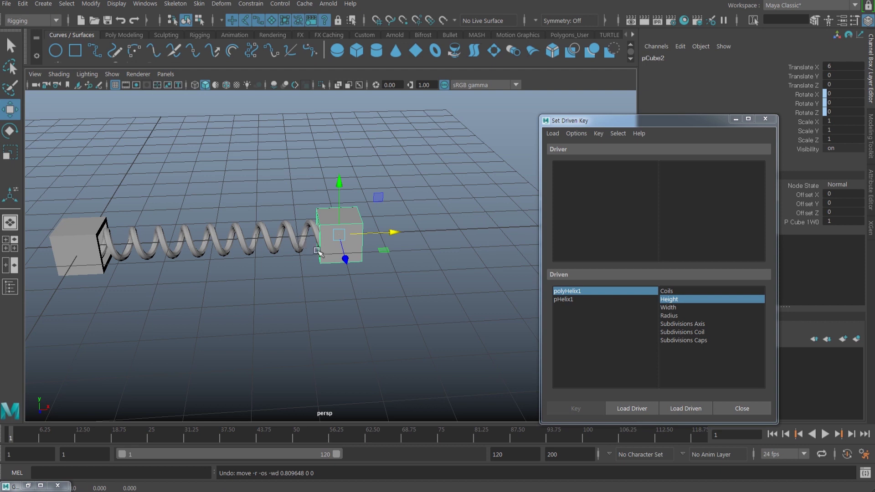
Step: Try moving pCube2 sideways to about X 6.7, Z 3.2 to test the aim constraint, and undo the move
{"action": "middle_click_drag", "start_coordinate": [330, 274], "coordinate": [397, 261], "text": "alt"}
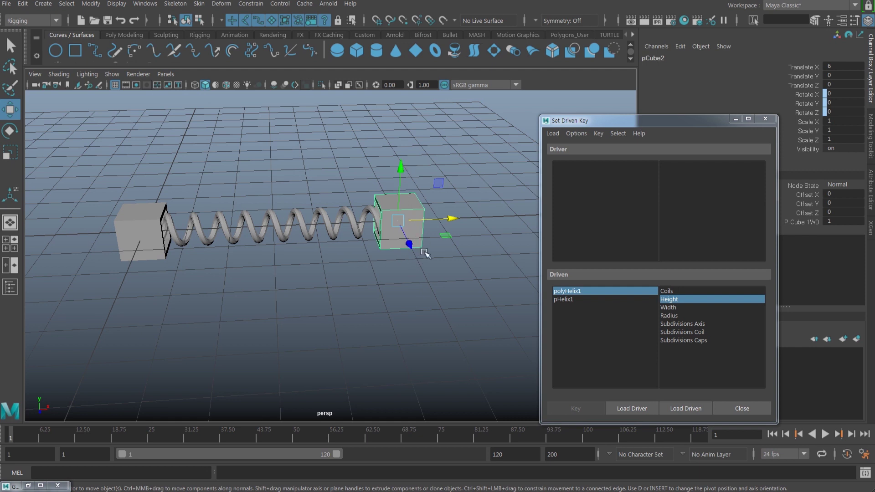
{"action": "left_click_drag", "start_coordinate": [414, 242], "coordinate": [455, 326]}
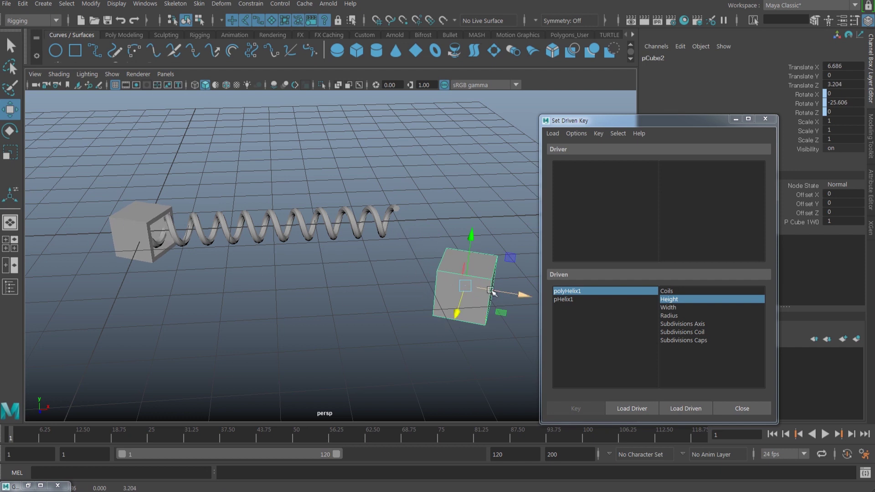
{"action": "key", "text": "ctrl+z"}
{"action": "left_click_drag", "start_coordinate": [448, 291], "coordinate": [455, 297], "text": "alt"}
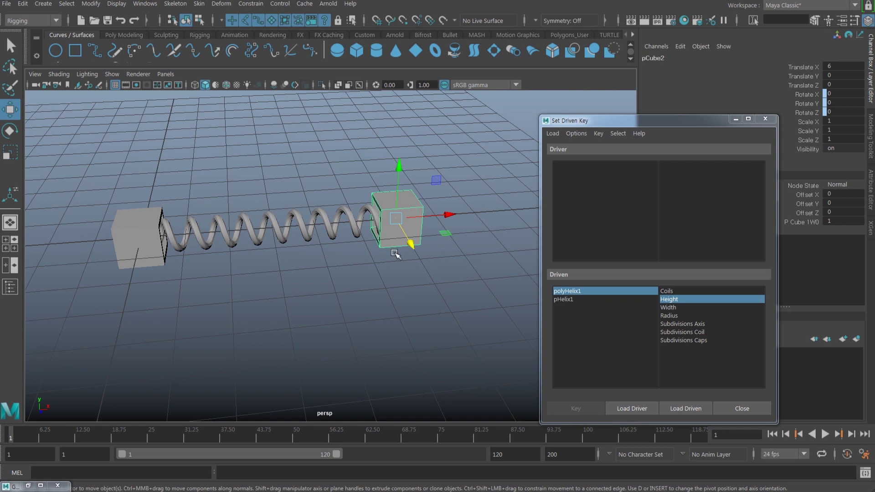
Step: Check both cubes by selecting them in turn, try moving pCube1 across the ground plane, and undo the move
{"action": "scroll", "coordinate": [180, 240], "scroll_direction": "down", "scroll_amount": 2}
{"action": "left_click", "coordinate": [184, 256]}
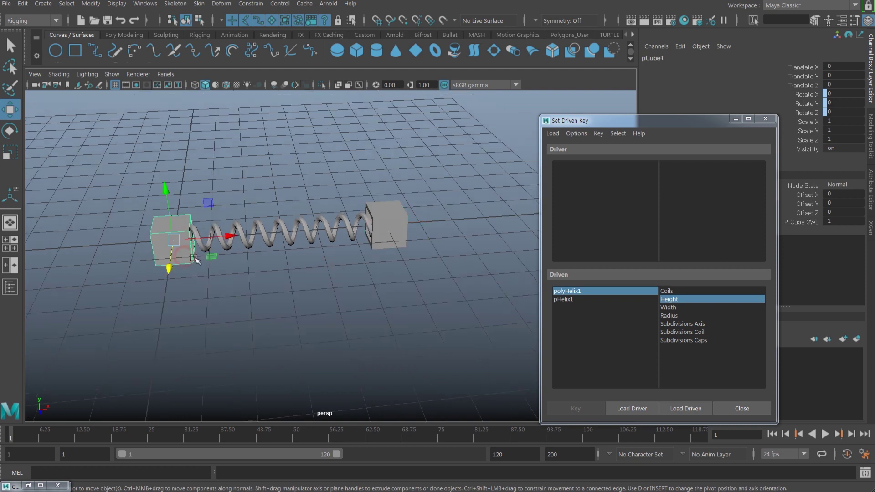
{"action": "middle_click_drag", "start_coordinate": [195, 260], "coordinate": [201, 259], "text": "alt"}
{"action": "left_click", "coordinate": [407, 223]}
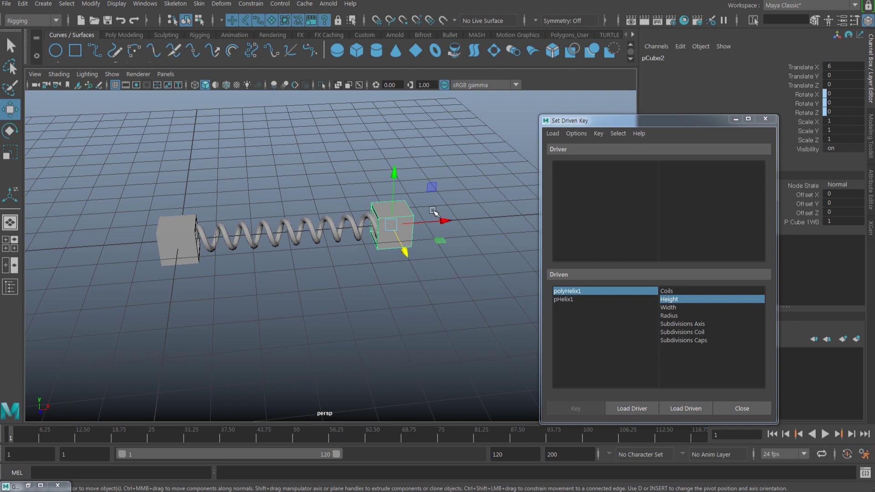
{"action": "left_click", "coordinate": [186, 255]}
{"action": "left_click_drag", "start_coordinate": [186, 256], "coordinate": [249, 271], "text": "alt"}
{"action": "key", "text": "ctrl+z"}
{"action": "left_click_drag", "start_coordinate": [366, 280], "coordinate": [371, 283], "text": "alt"}
Step: Clear the selection so that no object in the scene is selected
{"action": "left_click", "coordinate": [405, 232]}
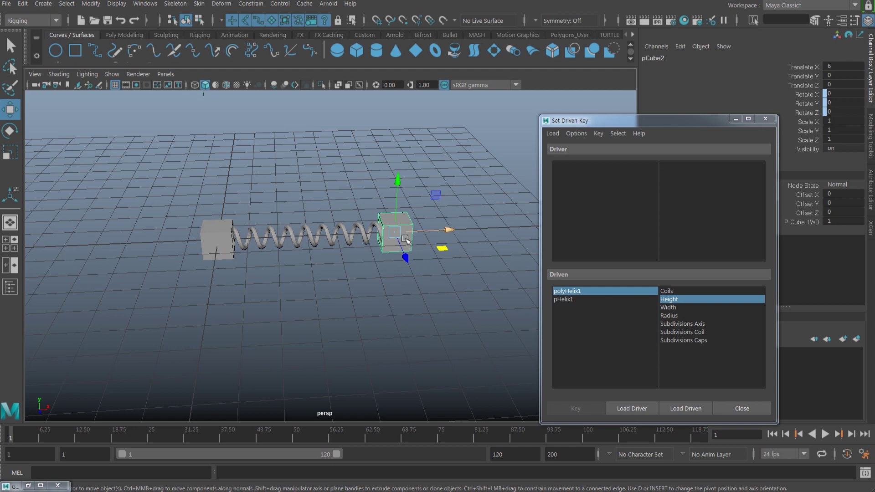
{"action": "middle_click_drag", "start_coordinate": [339, 295], "coordinate": [345, 292], "text": "alt"}
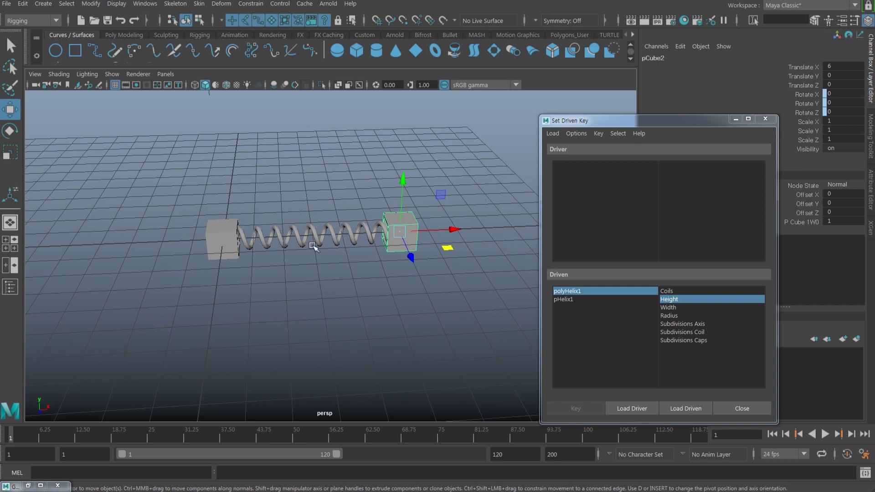
{"action": "middle_click_drag", "start_coordinate": [306, 248], "coordinate": [315, 253], "text": "alt"}
{"action": "left_click", "coordinate": [187, 198]}
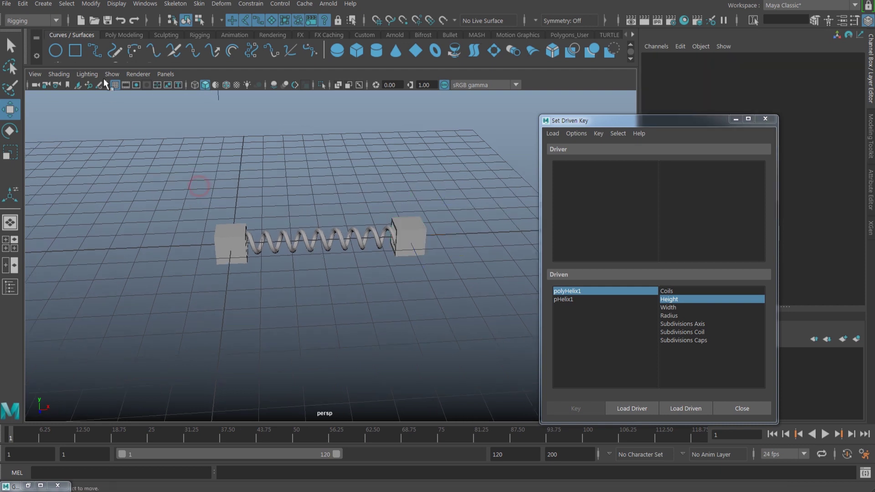
Step: Create a locator at the origin, inside pCube1, and rename it distance
{"action": "left_click", "coordinate": [44, 4]}
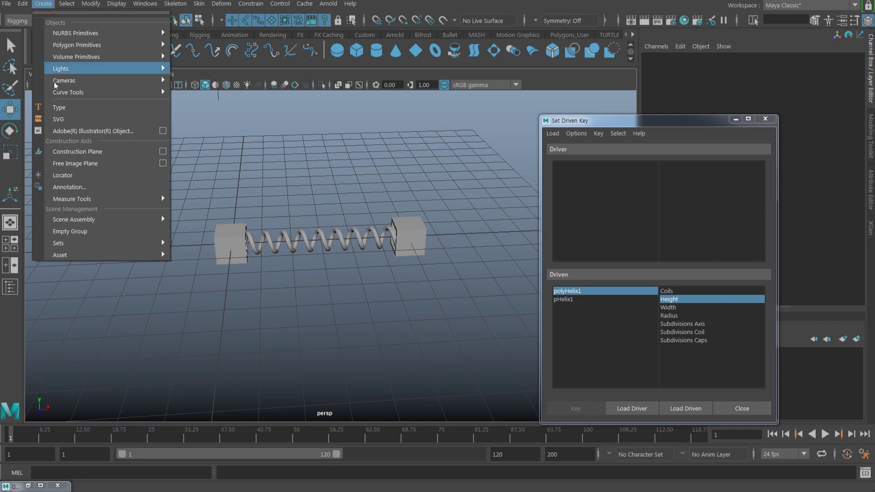
{"action": "left_click", "coordinate": [64, 175]}
{"action": "right_click_drag", "start_coordinate": [287, 242], "coordinate": [408, 238], "text": "alt"}
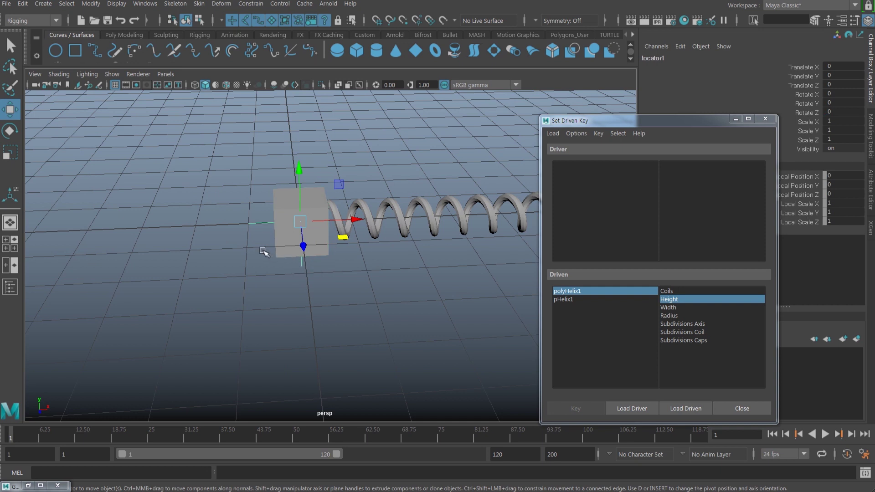
{"action": "left_click", "coordinate": [663, 59]}
{"action": "type", "text": "distance"}
{"action": "key", "text": "Return"}
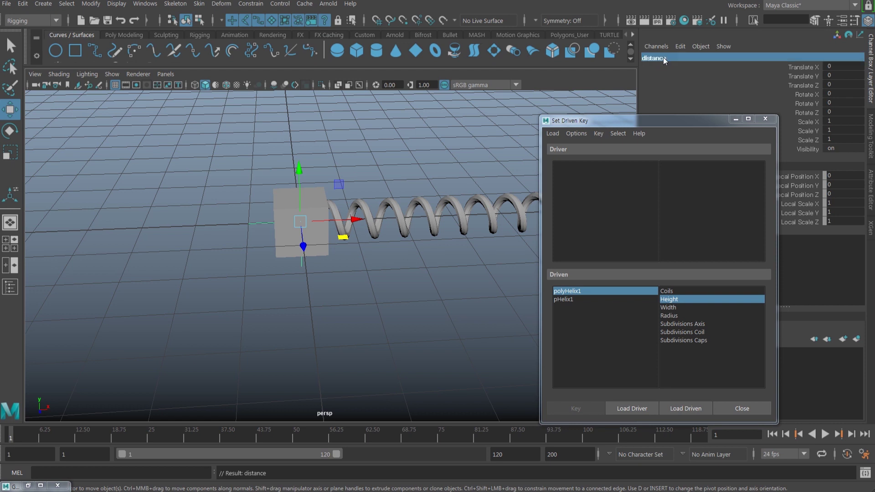
Step: Parent the distance locator under pCube1, the cube at the spring's fixed end
{"action": "middle_click_drag", "start_coordinate": [433, 220], "coordinate": [375, 223], "text": "alt"}
{"action": "left_click_drag", "start_coordinate": [375, 223], "coordinate": [322, 242], "text": "alt"}
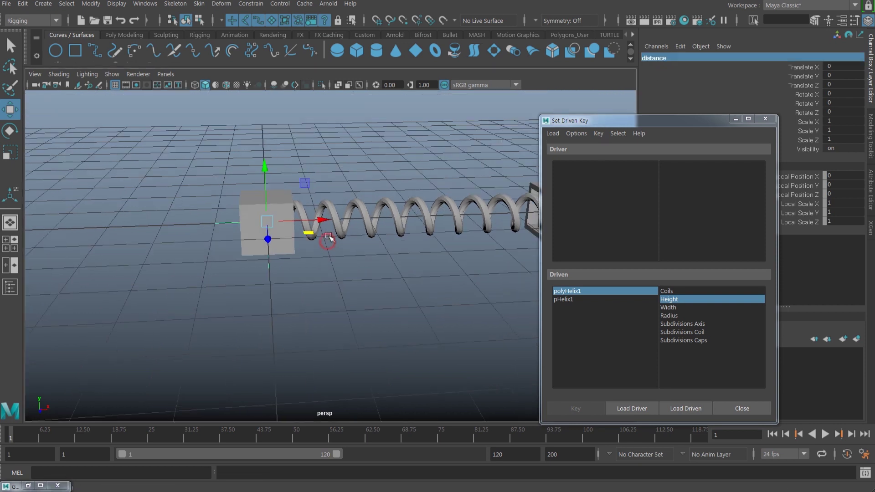
{"action": "left_click", "coordinate": [288, 249]}
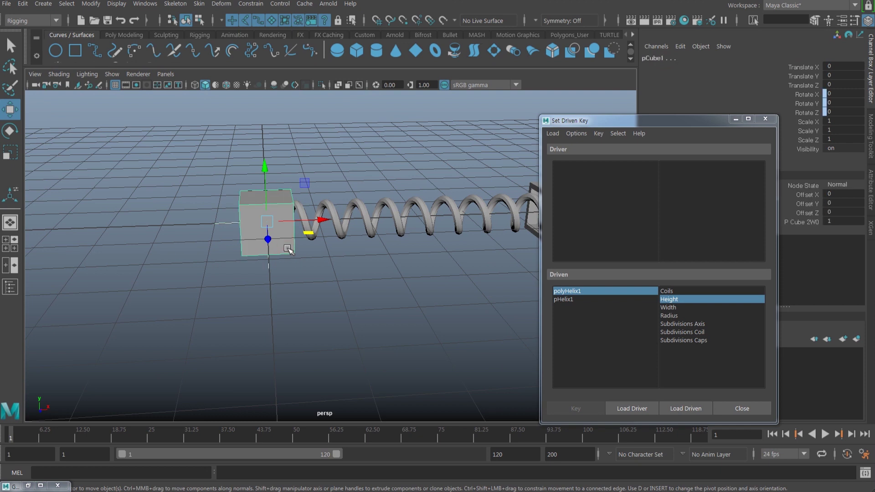
{"action": "key", "text": "Down"}
{"action": "scroll", "coordinate": [324, 275], "scroll_direction": "down", "scroll_amount": 2}
{"action": "left_click_drag", "start_coordinate": [324, 275], "coordinate": [318, 287], "text": "alt"}
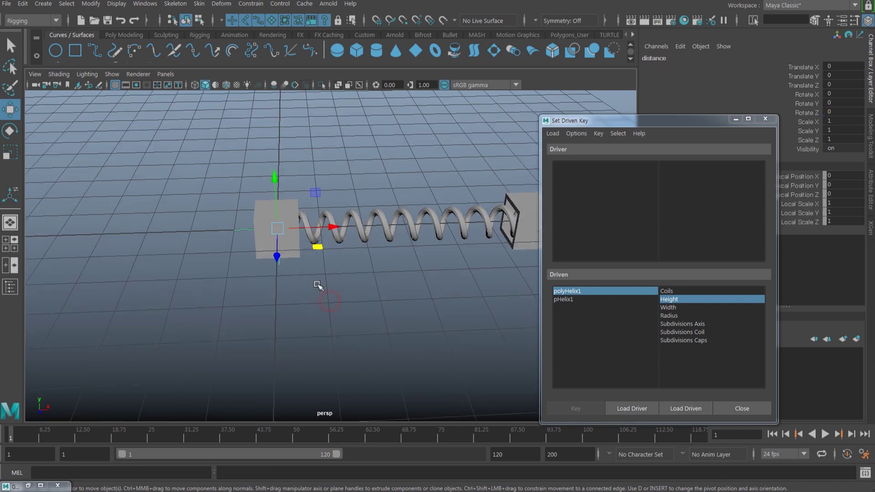
Step: Try moving pCube1 freely to check that the distance locator travels with it, and undo the move
{"action": "left_click", "coordinate": [296, 257]}
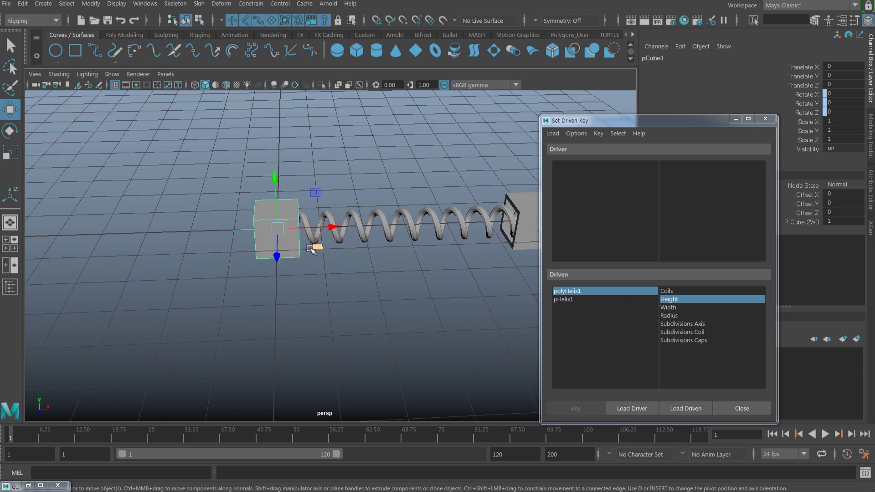
{"action": "left_click_drag", "start_coordinate": [313, 248], "coordinate": [297, 276]}
{"action": "key", "text": "ctrl+z"}
{"action": "key", "text": "ctrl+z"}
{"action": "key", "text": "ctrl+z"}
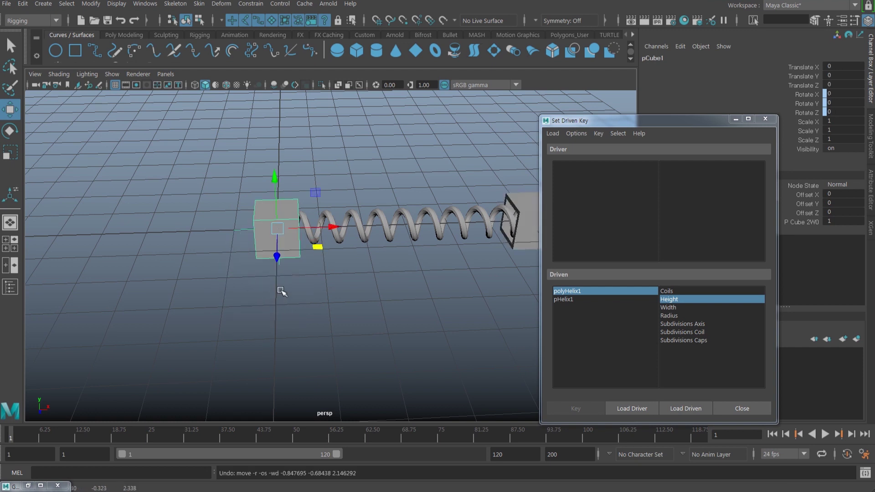
Step: Point-constrain the distance locator to pCube2 on all axes with Maintain offset off and a weight of 1
{"action": "left_click_drag", "start_coordinate": [295, 253], "coordinate": [289, 285], "text": "alt"}
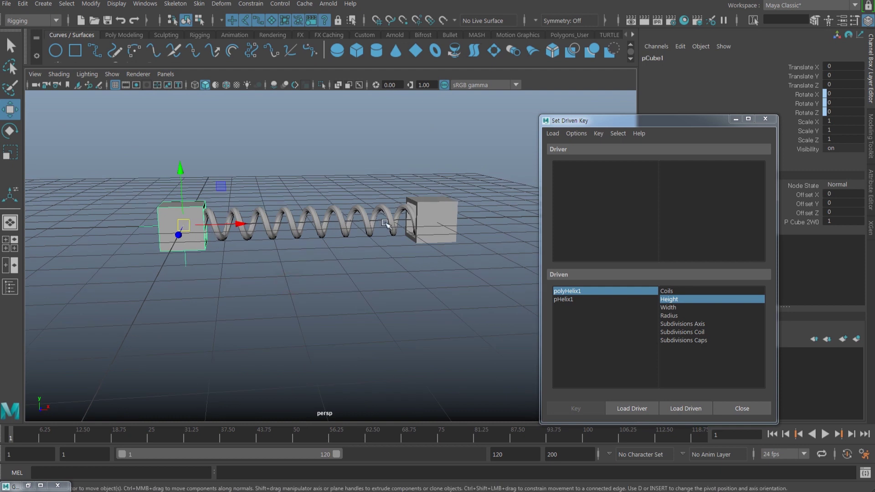
{"action": "left_click", "coordinate": [222, 263]}
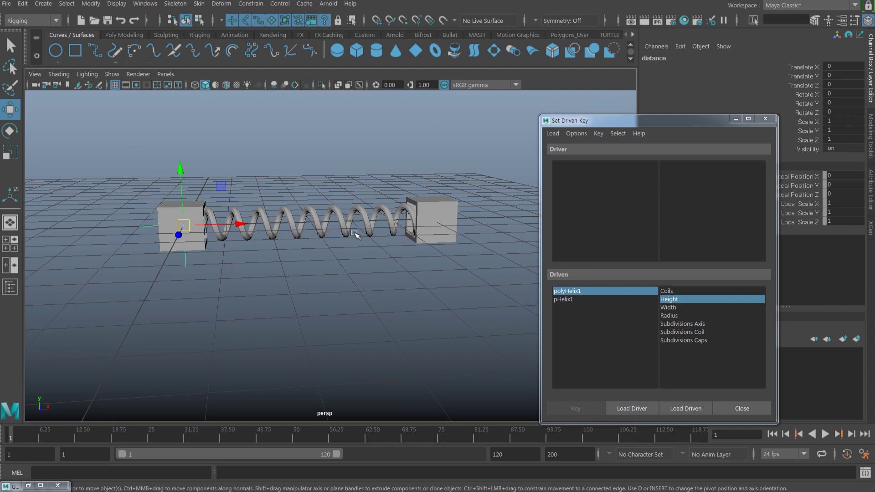
{"action": "left_click", "coordinate": [441, 218]}
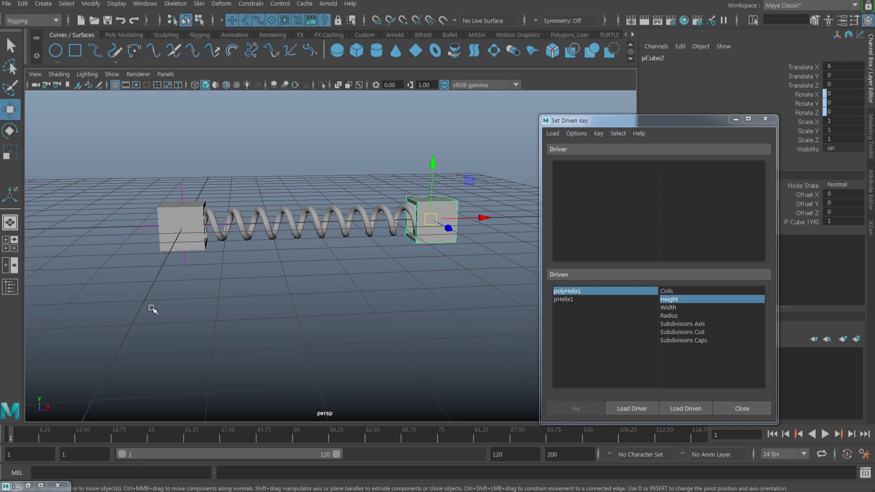
{"action": "left_click", "coordinate": [187, 265]}
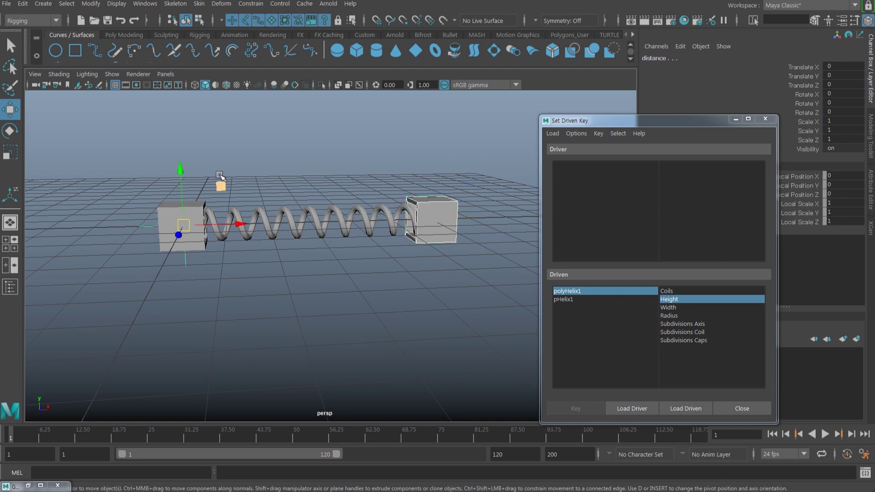
{"action": "left_click", "coordinate": [252, 4]}
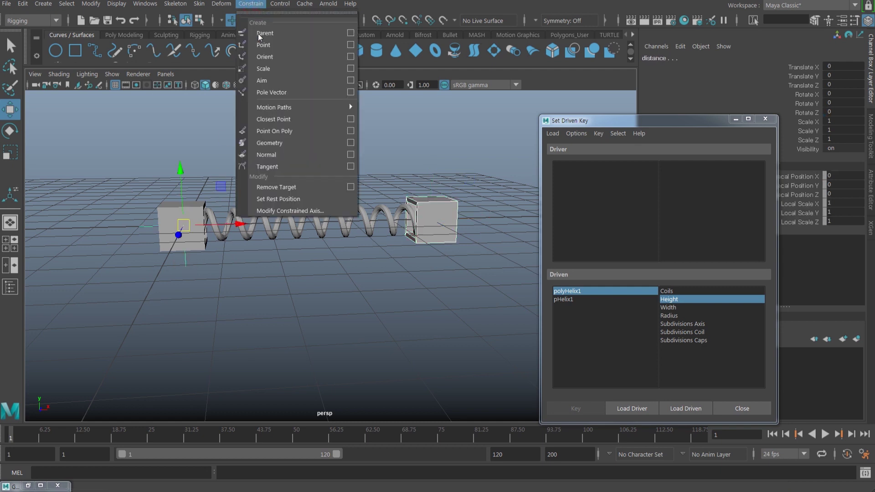
{"action": "left_click", "coordinate": [350, 46]}
{"action": "left_click_drag", "start_coordinate": [551, 143], "coordinate": [386, 149]}
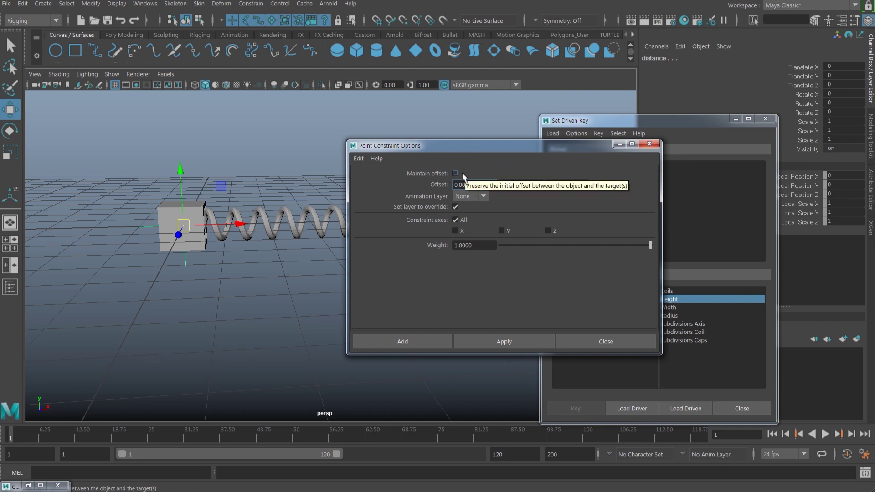
{"action": "left_click", "coordinate": [409, 343]}
{"action": "left_click_drag", "start_coordinate": [455, 269], "coordinate": [418, 253], "text": "alt"}
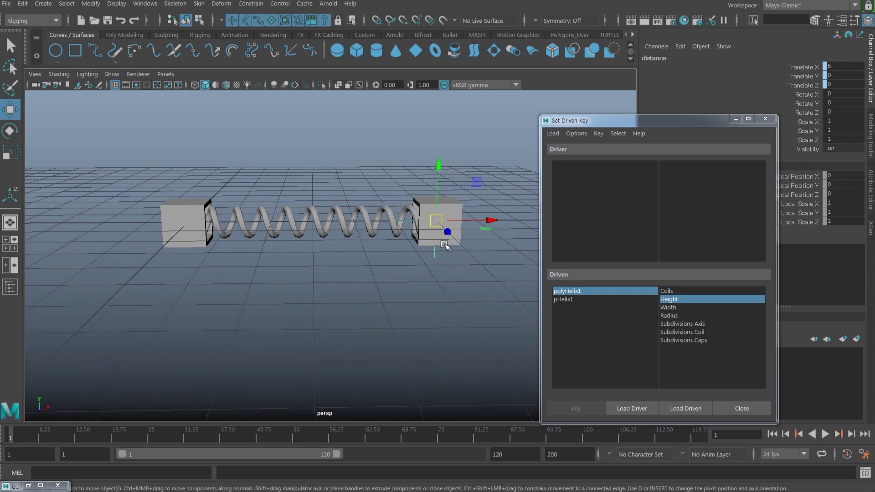
{"action": "left_click", "coordinate": [443, 241]}
{"action": "left_click_drag", "start_coordinate": [378, 283], "coordinate": [375, 306], "text": "alt"}
{"action": "left_click_drag", "start_coordinate": [397, 266], "coordinate": [401, 250], "text": "alt"}
{"action": "left_click", "coordinate": [397, 253]}
{"action": "left_click", "coordinate": [429, 255]}
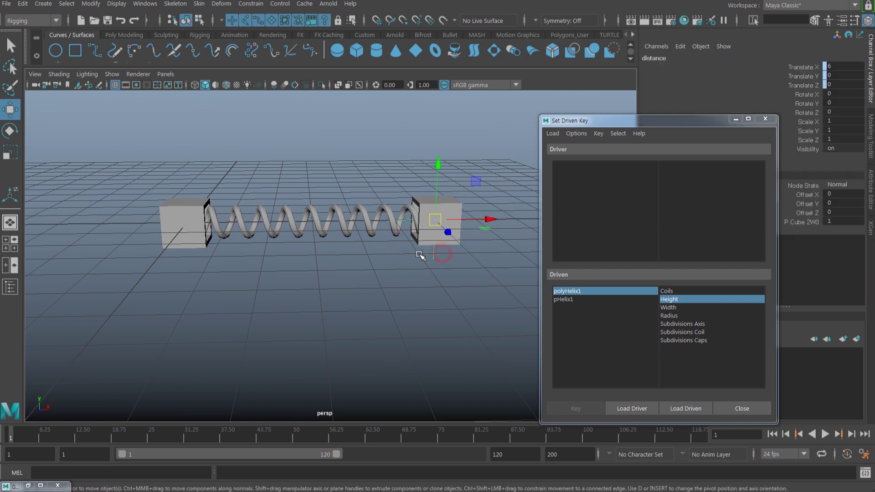
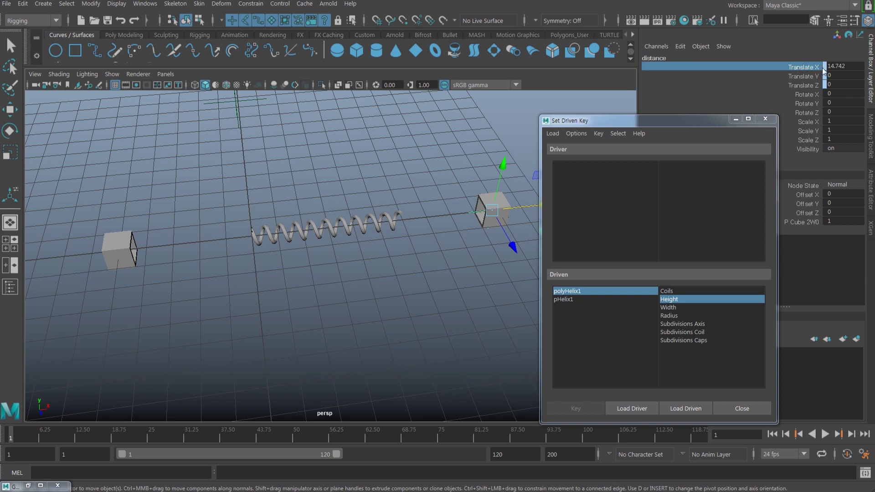
Step: Undo the test moves of both cubes along X and step back until the distance locator is selected
{"action": "key", "text": "ctrl+z"}
{"action": "key", "text": "ctrl+z"}
{"action": "key", "text": "ctrl+z"}
{"action": "key", "text": "ctrl+z"}
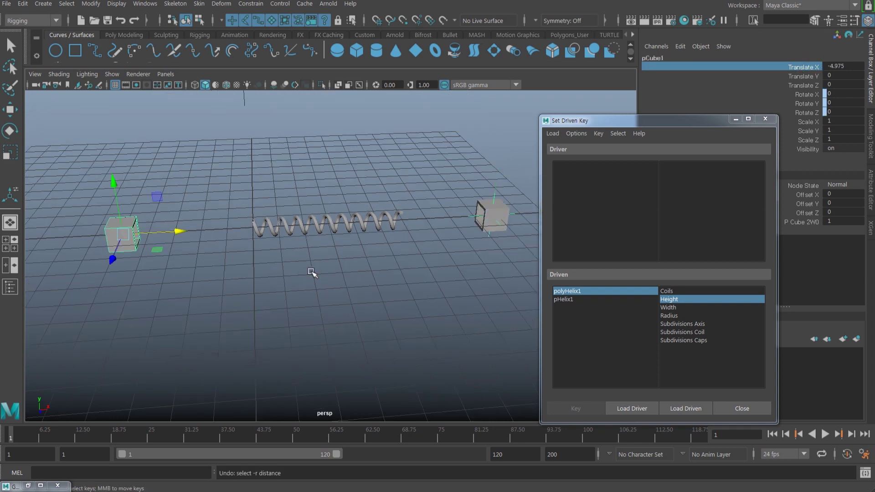
{"action": "key", "text": "ctrl+z"}
{"action": "key", "text": "ctrl+z"}
{"action": "key", "text": "ctrl+z"}
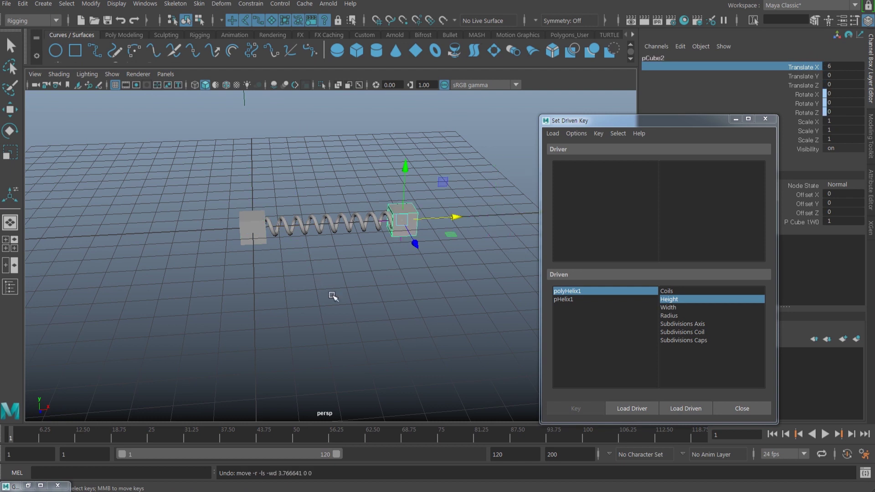
{"action": "left_click_drag", "start_coordinate": [324, 289], "coordinate": [327, 281], "text": "alt"}
{"action": "right_click_drag", "start_coordinate": [327, 281], "coordinate": [379, 246], "text": "alt"}
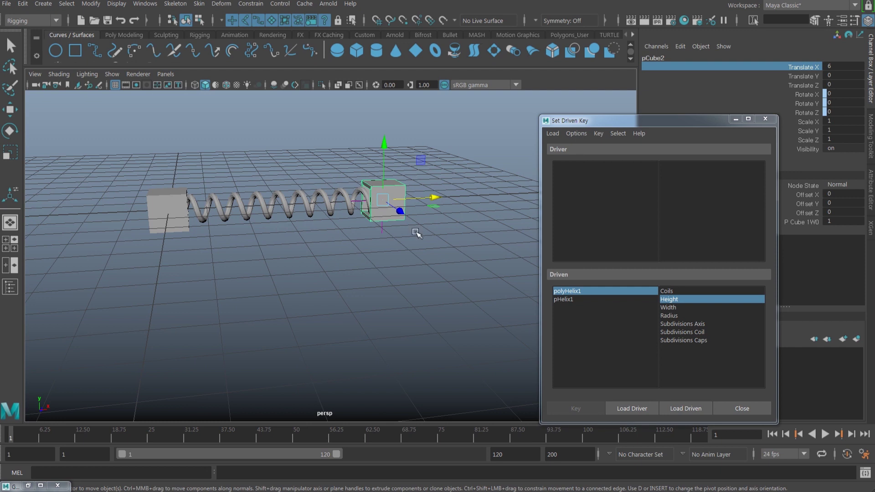
{"action": "key", "text": "ctrl+z"}
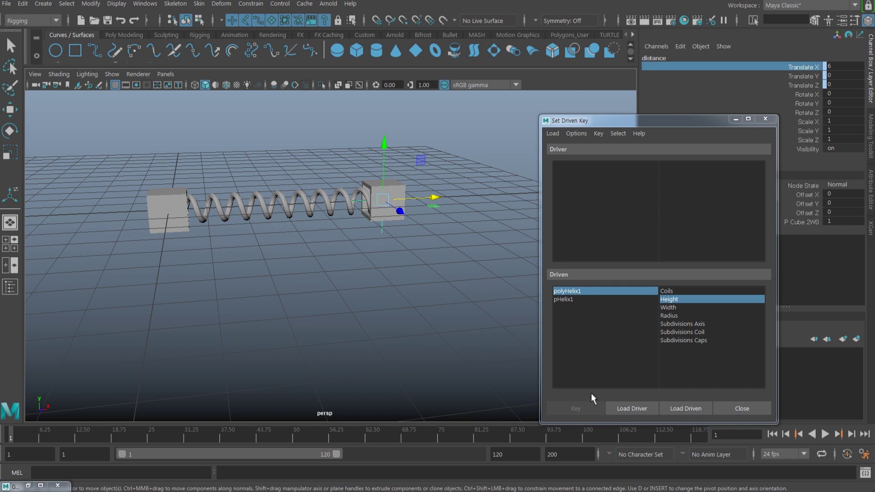
Step: Load the distance locator as driver and key polyHelix1's Height against its Translate X
{"action": "left_click", "coordinate": [629, 407]}
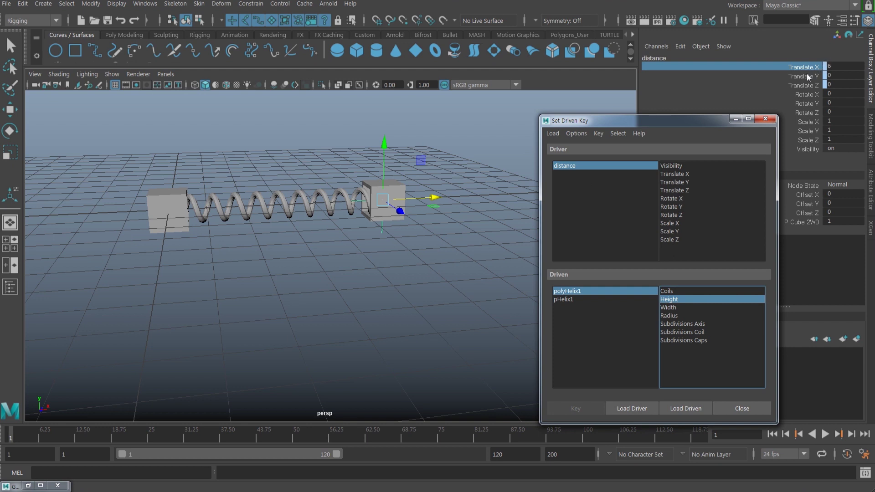
{"action": "left_click", "coordinate": [685, 175]}
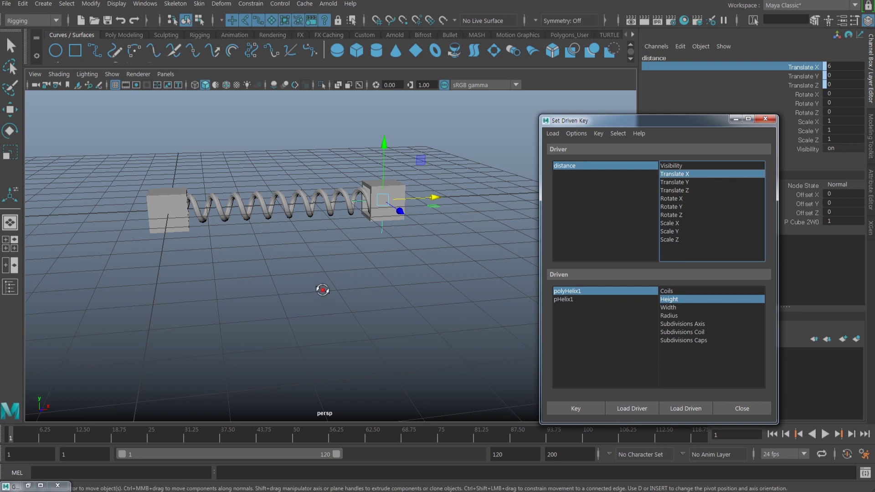
{"action": "left_click_drag", "start_coordinate": [322, 289], "coordinate": [343, 289], "text": "alt"}
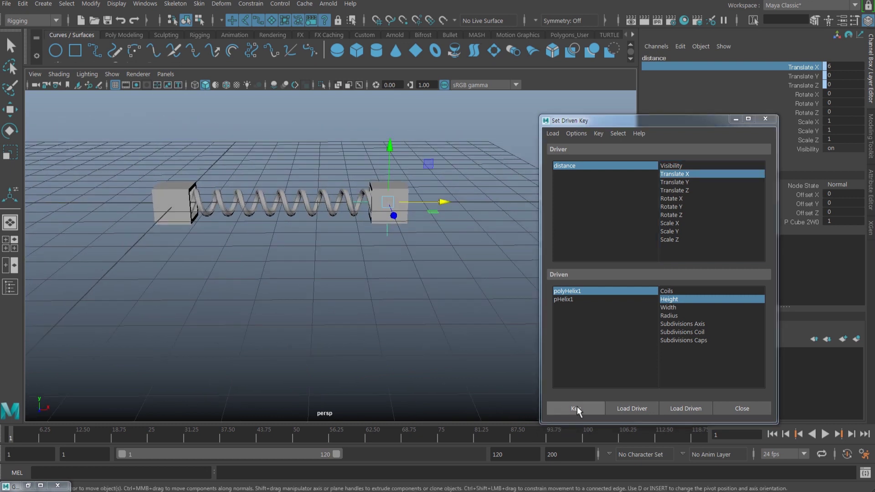
{"action": "left_click", "coordinate": [577, 407]}
Step: Check both cubes by selecting them in turn, try moving pCube1 along X, and undo the move
{"action": "left_click_drag", "start_coordinate": [523, 371], "coordinate": [361, 274], "text": "alt"}
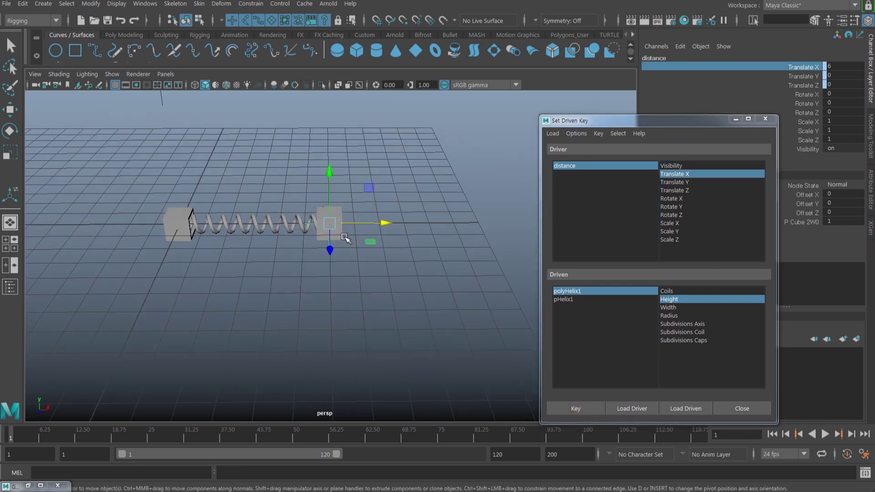
{"action": "left_click", "coordinate": [345, 238]}
{"action": "left_click", "coordinate": [340, 235]}
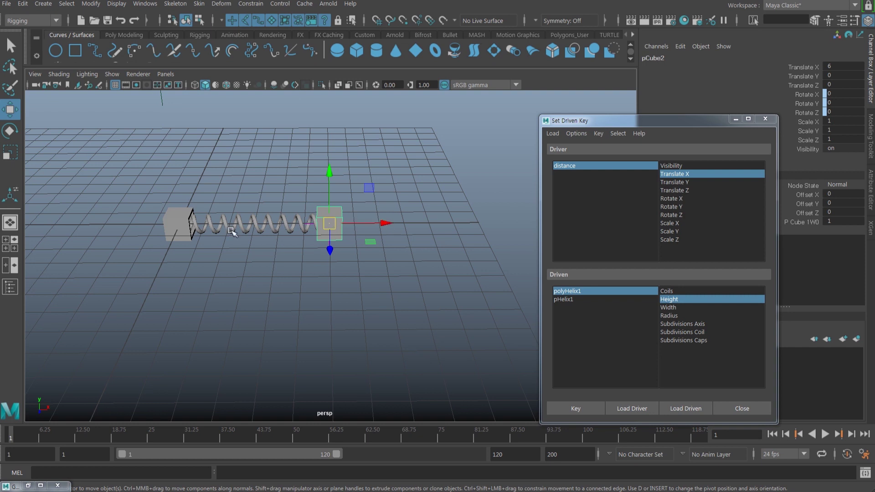
{"action": "left_click", "coordinate": [182, 233]}
{"action": "middle_click_drag", "start_coordinate": [183, 233], "coordinate": [265, 225], "text": "alt"}
{"action": "left_click_drag", "start_coordinate": [313, 217], "coordinate": [249, 221]}
{"action": "key", "text": "ctrl+z"}
Step: Parent the spring (pHelix1) under pCube1
{"action": "scroll", "coordinate": [291, 235], "scroll_direction": "up", "scroll_amount": 3}
{"action": "middle_click_drag", "start_coordinate": [289, 246], "coordinate": [397, 287], "text": "alt"}
{"action": "scroll", "coordinate": [372, 265], "scroll_direction": "up", "scroll_amount": 3}
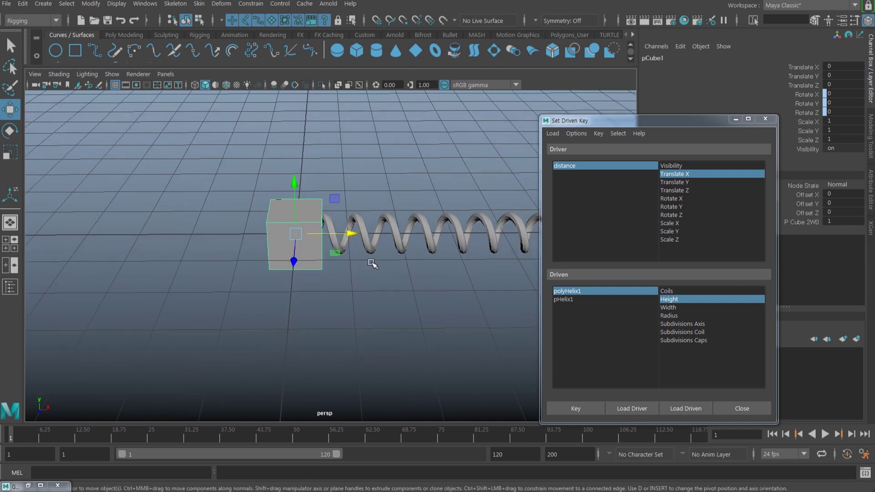
{"action": "left_click", "coordinate": [370, 239]}
{"action": "scroll", "coordinate": [370, 246], "scroll_direction": "down", "scroll_amount": 5}
{"action": "middle_click_drag", "start_coordinate": [357, 251], "coordinate": [347, 246], "text": "alt"}
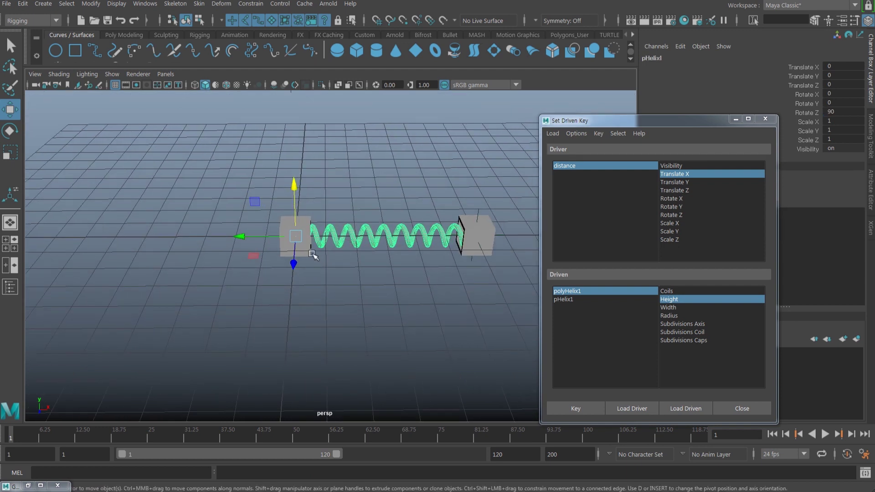
{"action": "left_click", "coordinate": [306, 253], "text": "shift"}
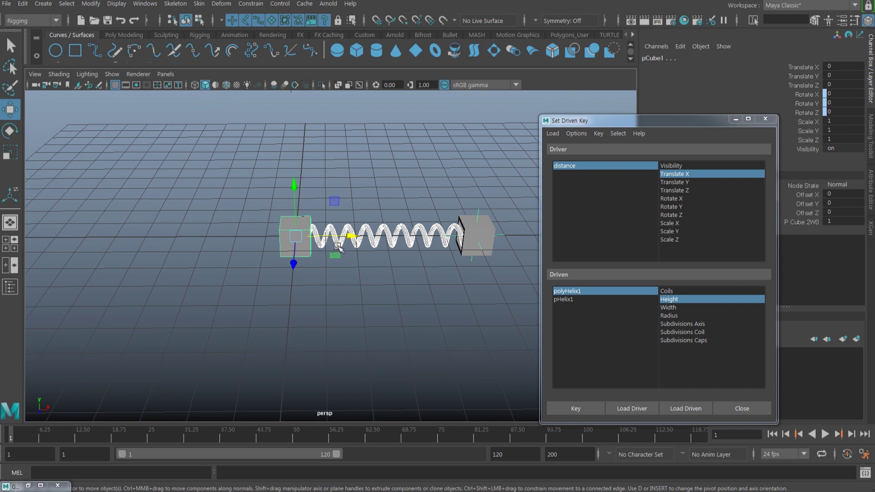
{"action": "left_click", "coordinate": [337, 246]}
{"action": "left_click", "coordinate": [304, 252]}
{"action": "key", "text": "p"}
Step: Try moving pCube1 along X to about -5.49 to test that the spring follows, and undo the move
{"action": "left_click", "coordinate": [301, 254]}
{"action": "scroll", "coordinate": [306, 257], "scroll_direction": "down", "scroll_amount": 3}
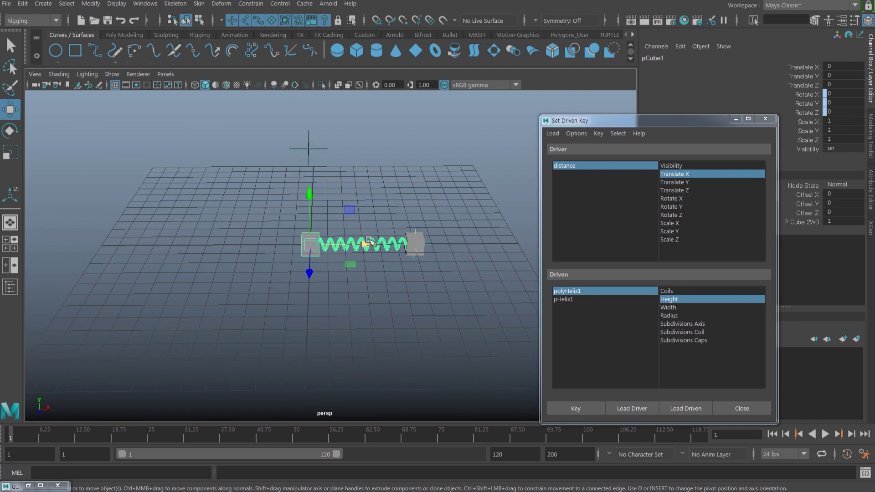
{"action": "left_click_drag", "start_coordinate": [369, 245], "coordinate": [269, 245]}
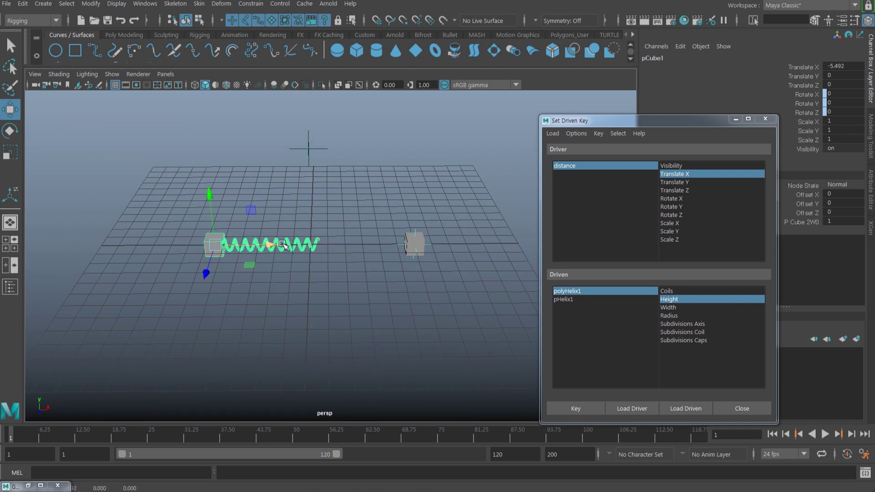
{"action": "key", "text": "ctrl+z"}
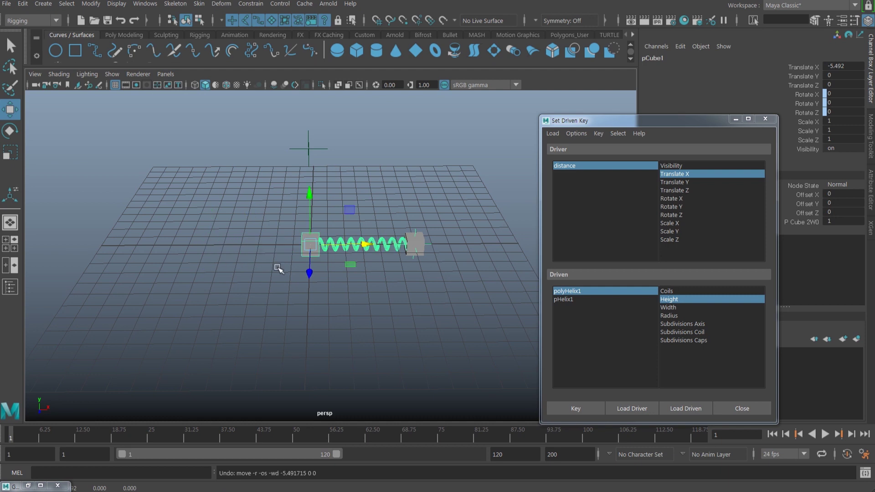
Step: Move pCube2 along X away from the spring's free end to about 11.59
{"action": "mouse_move", "coordinate": [345, 272]}
{"action": "left_mouse_down", "text": "alt"}
{"action": "mouse_move", "coordinate": [319, 272]}
{"action": "mouse_move", "coordinate": [297, 287]}
{"action": "mouse_move", "coordinate": [310, 270]}
{"action": "mouse_move", "coordinate": [331, 277]}
{"action": "left_mouse_up", "text": "alt"}
{"action": "left_click", "coordinate": [299, 242]}
{"action": "left_click_drag", "start_coordinate": [342, 233], "coordinate": [471, 253]}
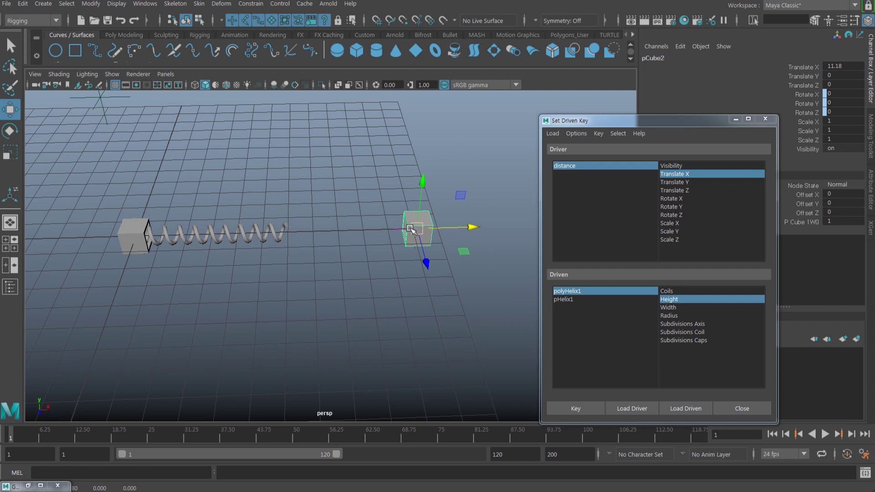
{"action": "left_click_drag", "start_coordinate": [422, 224], "coordinate": [393, 237], "text": "alt"}
{"action": "mouse_move", "coordinate": [457, 228]}
{"action": "left_mouse_down"}
{"action": "mouse_move", "coordinate": [381, 231]}
{"action": "mouse_move", "coordinate": [466, 235]}
{"action": "left_mouse_up"}
Step: Set polyHelix1's Height to 22.8 so the spring reaches pCube2, and key it against the distance locator's Translate X
{"action": "left_click", "coordinate": [279, 228]}
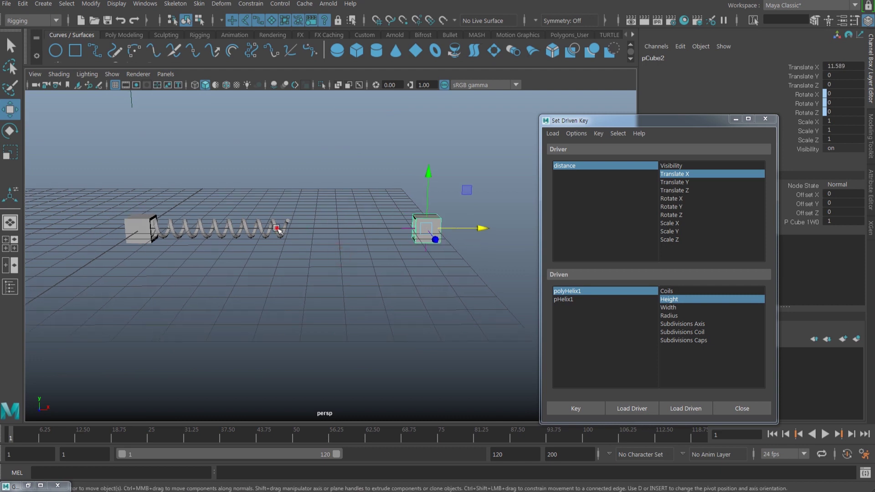
{"action": "left_click", "coordinate": [578, 291]}
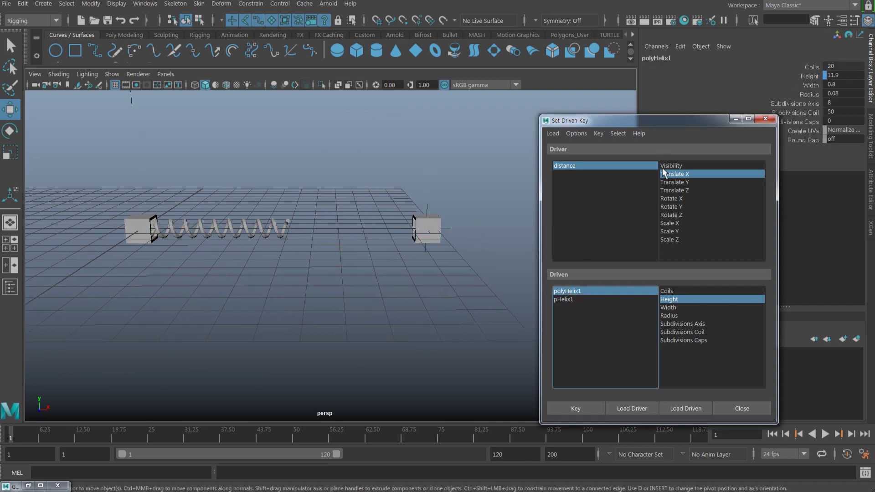
{"action": "left_click_drag", "start_coordinate": [663, 123], "coordinate": [637, 112]}
{"action": "left_click", "coordinate": [813, 77]}
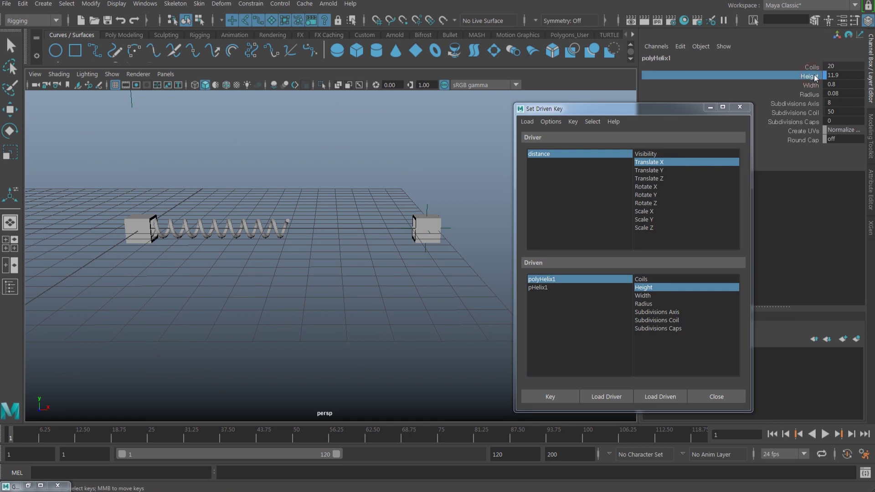
{"action": "middle_click_drag", "start_coordinate": [334, 274], "coordinate": [384, 277]}
{"action": "mouse_move", "coordinate": [385, 277]}
{"action": "left_mouse_down", "text": "alt"}
{"action": "mouse_move", "coordinate": [387, 291]}
{"action": "mouse_move", "coordinate": [394, 281]}
{"action": "left_mouse_up", "text": "alt"}
{"action": "middle_click_drag", "start_coordinate": [396, 279], "coordinate": [401, 281]}
{"action": "left_click_drag", "start_coordinate": [405, 287], "coordinate": [448, 308], "text": "alt"}
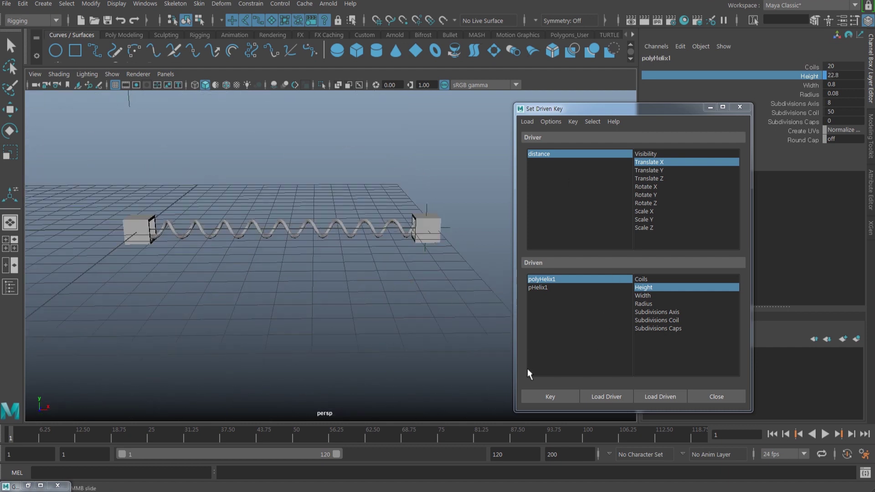
{"action": "left_click", "coordinate": [554, 395]}
Step: Move pCube2 along X in to about 5.98 and out to about 14.31 to test how the spring stretches
{"action": "middle_click_drag", "start_coordinate": [455, 330], "coordinate": [416, 328], "text": "alt"}
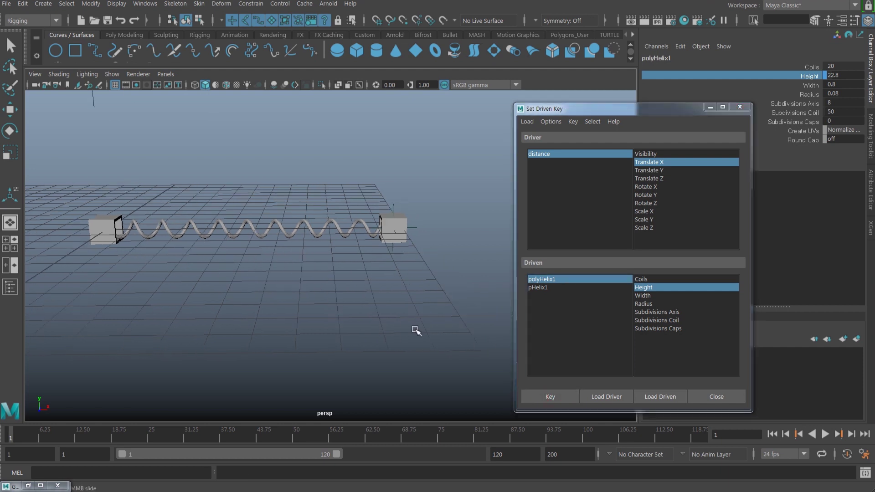
{"action": "left_click_drag", "start_coordinate": [404, 283], "coordinate": [393, 288], "text": "alt"}
{"action": "left_click", "coordinate": [400, 234]}
{"action": "key", "text": "w"}
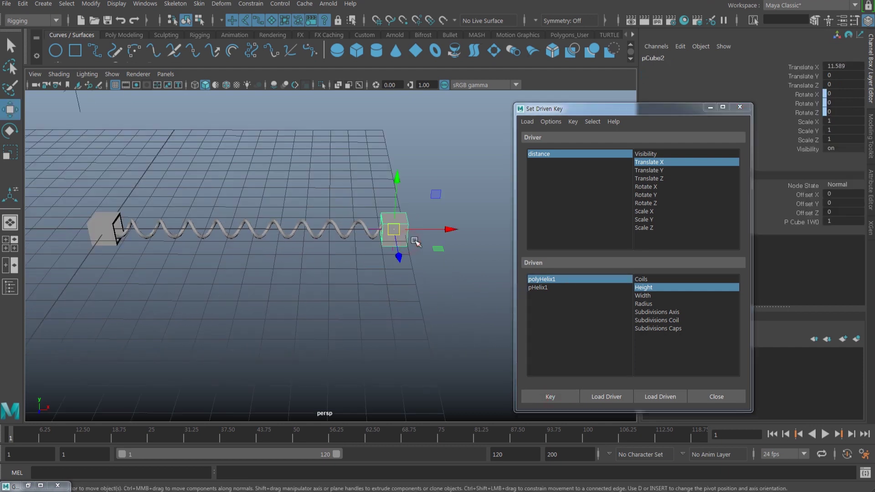
{"action": "left_click_drag", "start_coordinate": [446, 231], "coordinate": [339, 247]}
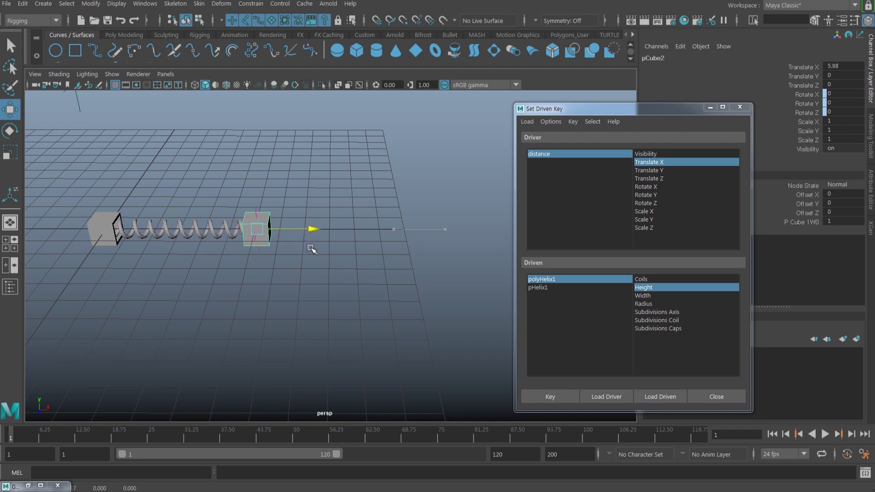
{"action": "middle_click_drag", "start_coordinate": [360, 250], "coordinate": [334, 255]}
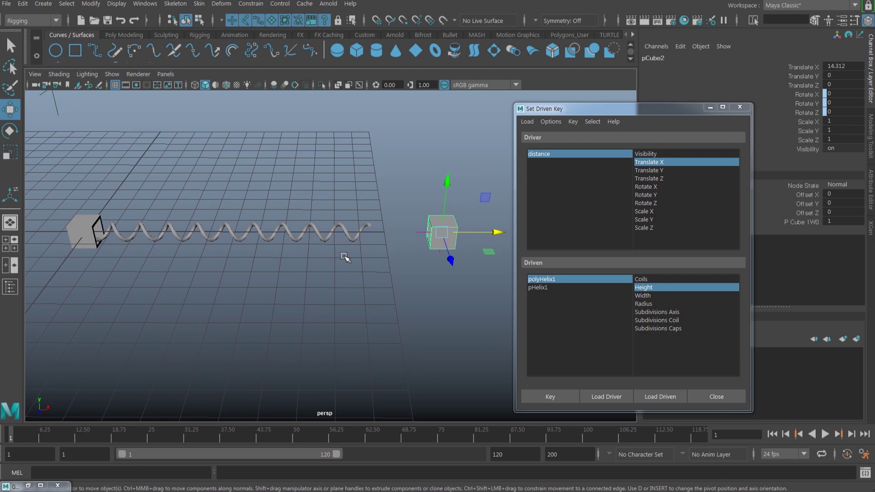